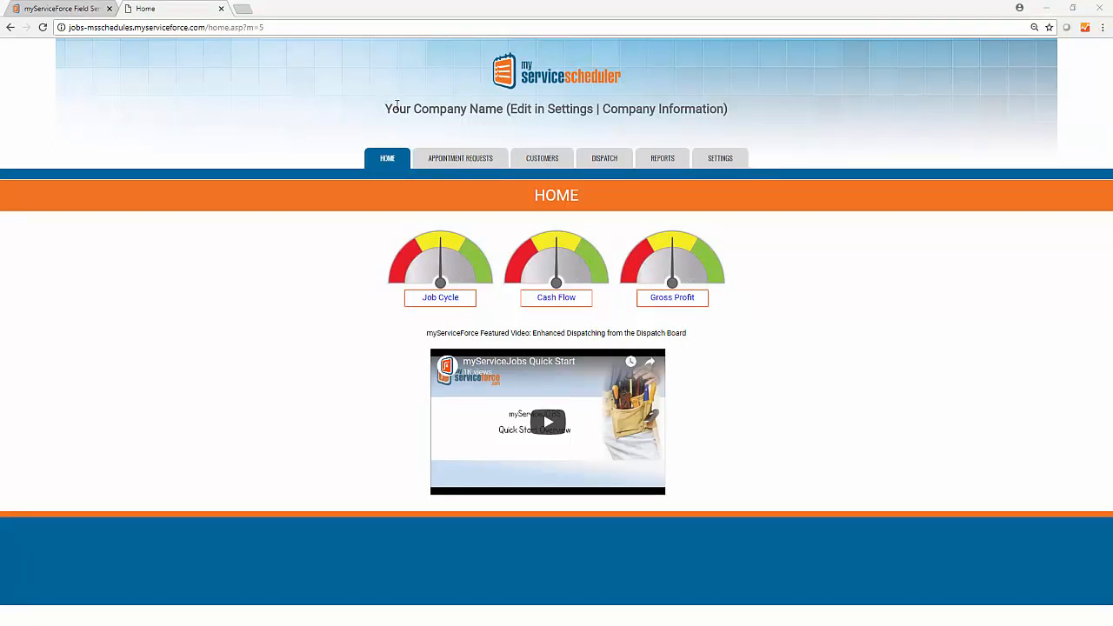
Step: Open the Company Information page in the settings
{"action": "left_click_drag", "start_coordinate": [390, 108], "coordinate": [505, 108]}
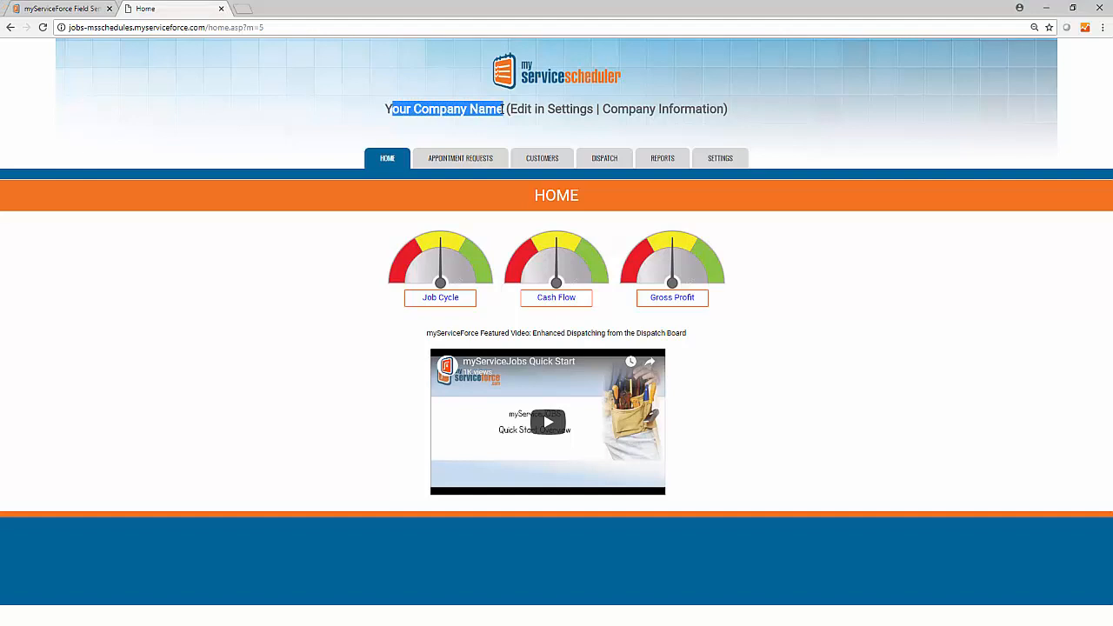
{"action": "left_click", "coordinate": [504, 109]}
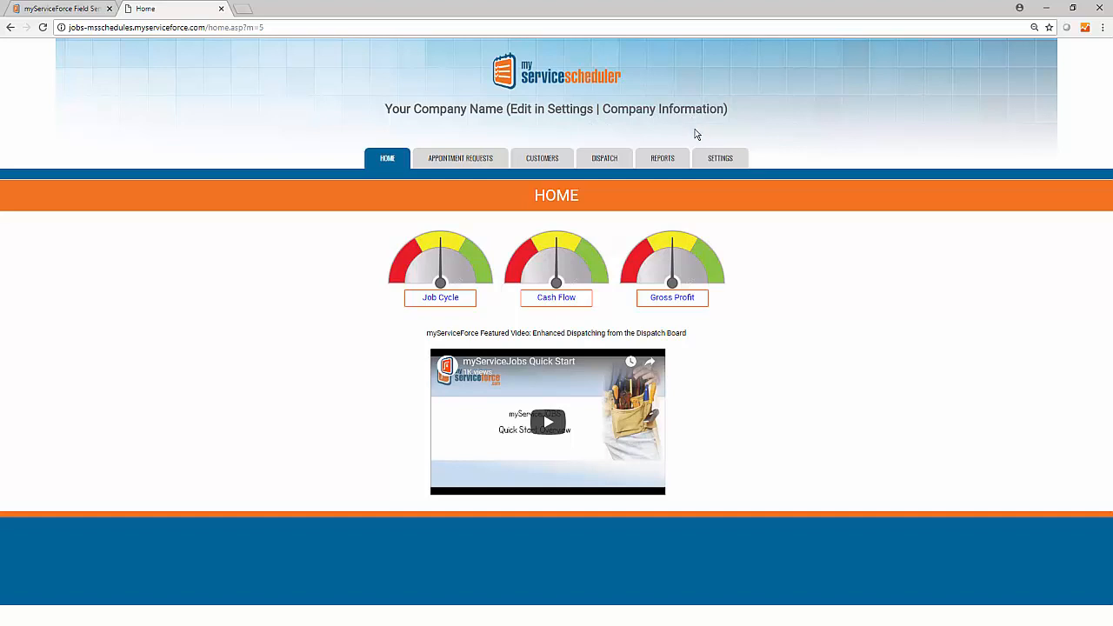
{"action": "left_click", "coordinate": [721, 160]}
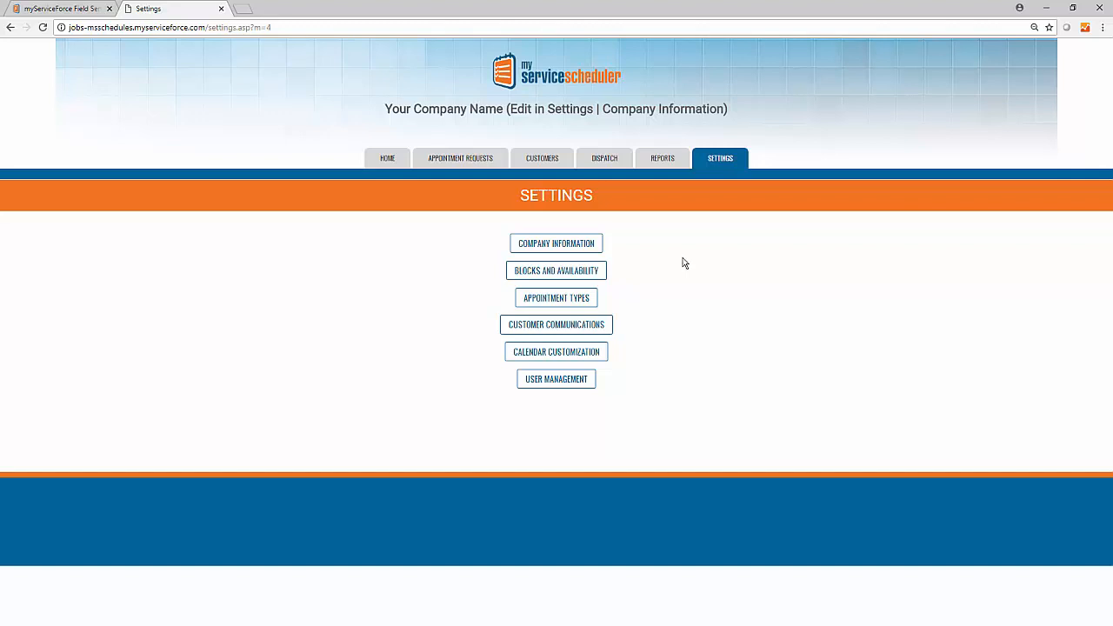
{"action": "left_click", "coordinate": [591, 251]}
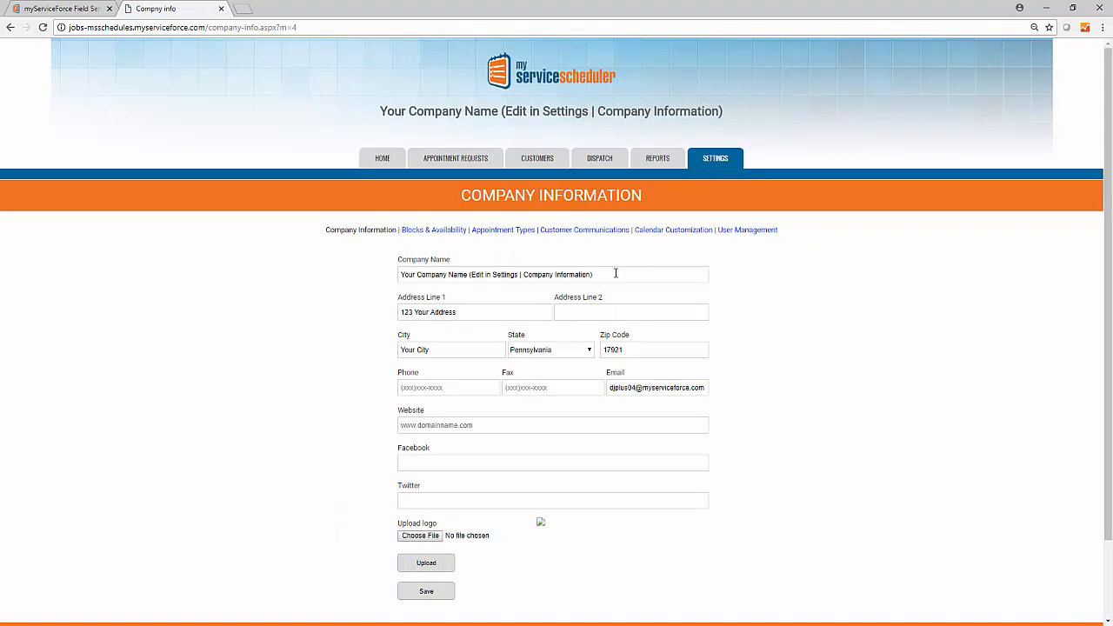
{"action": "left_click", "coordinate": [616, 274]}
{"action": "triple_click", "coordinate": [615, 273]}
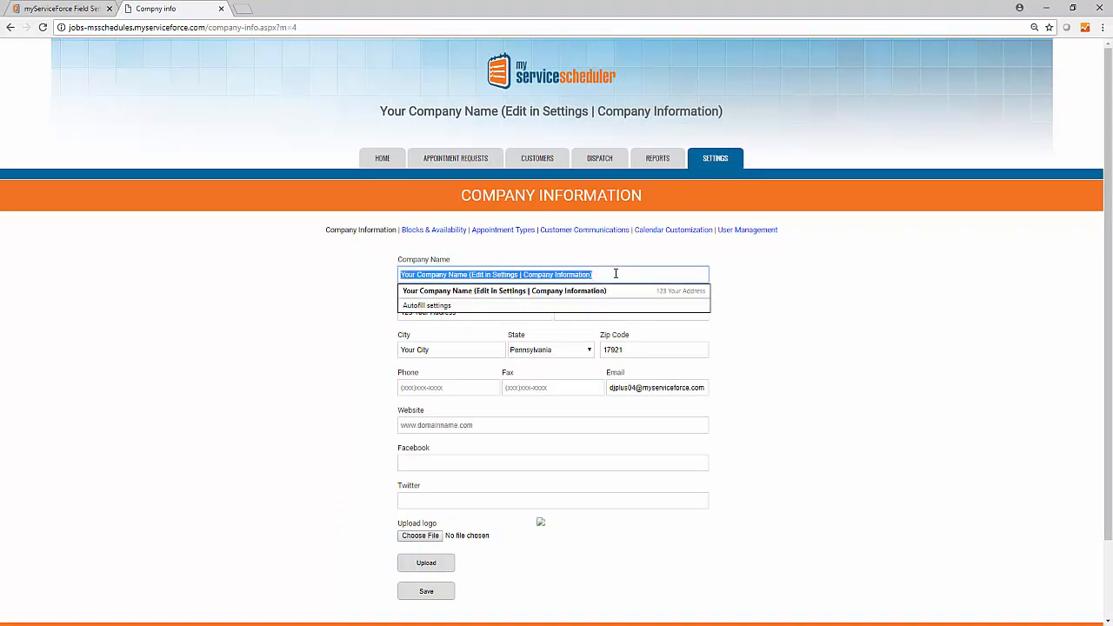
{"action": "left_click", "coordinate": [616, 273]}
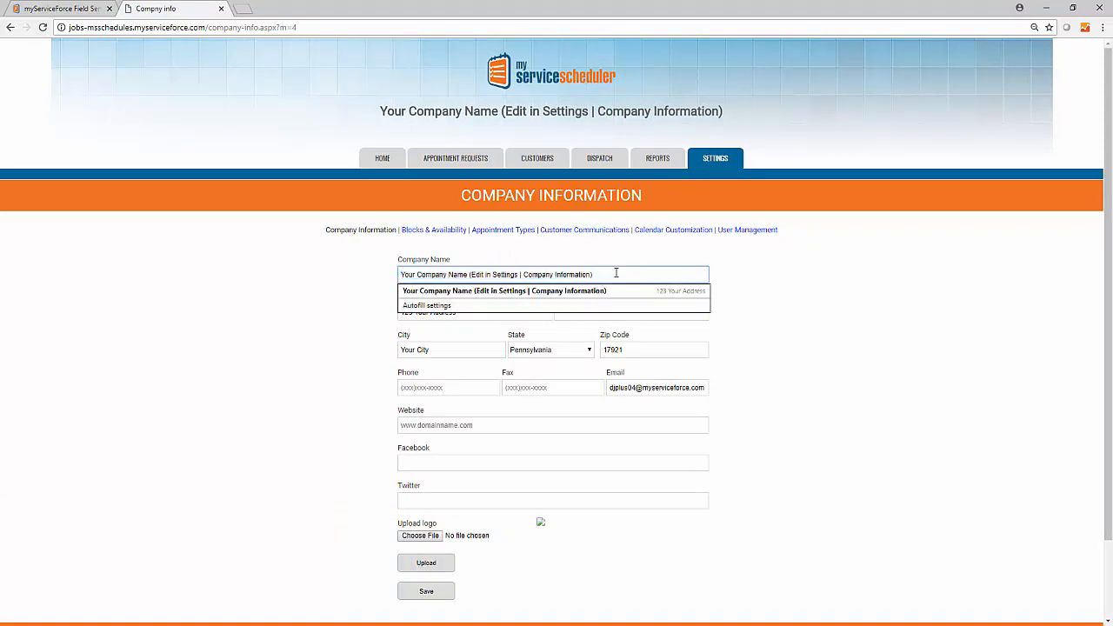
{"action": "left_click", "coordinate": [612, 257]}
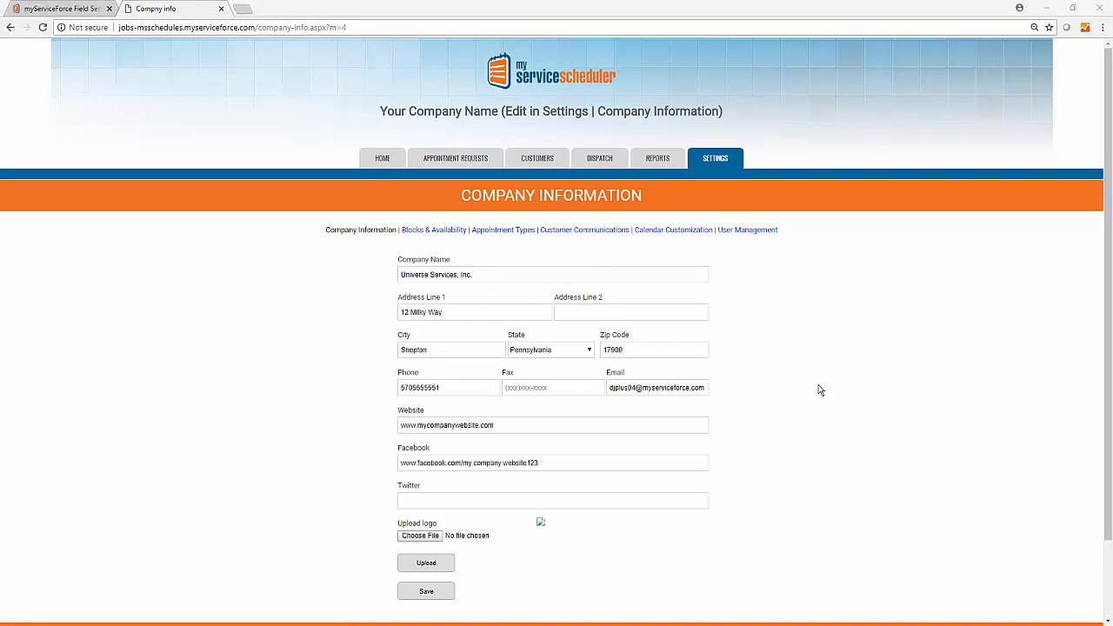
{"action": "left_click", "coordinate": [697, 278]}
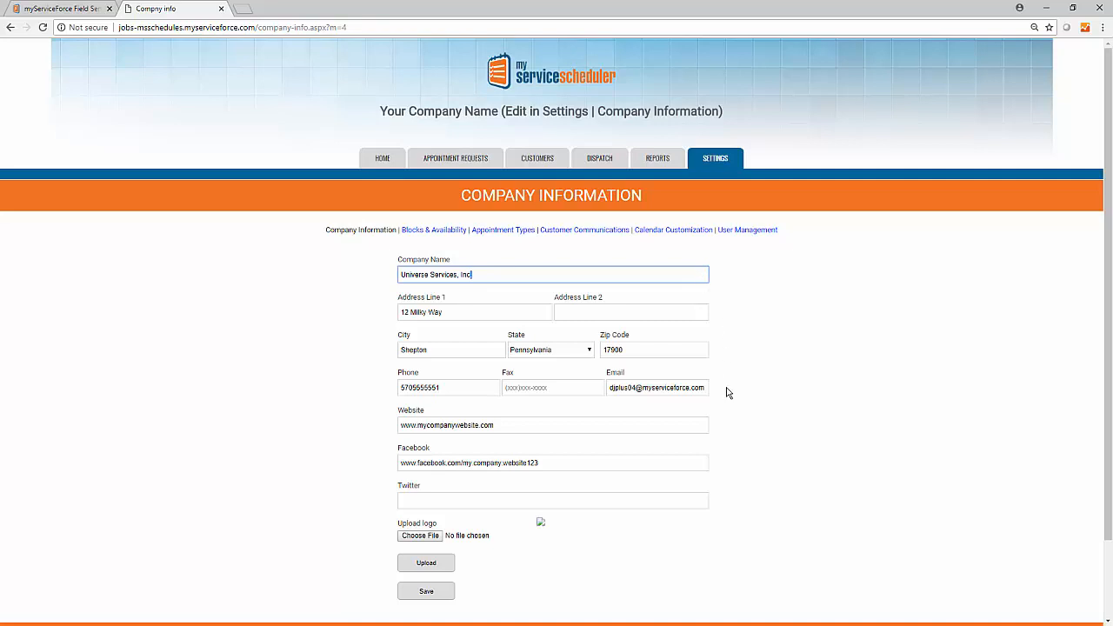
{"action": "left_click", "coordinate": [535, 566]}
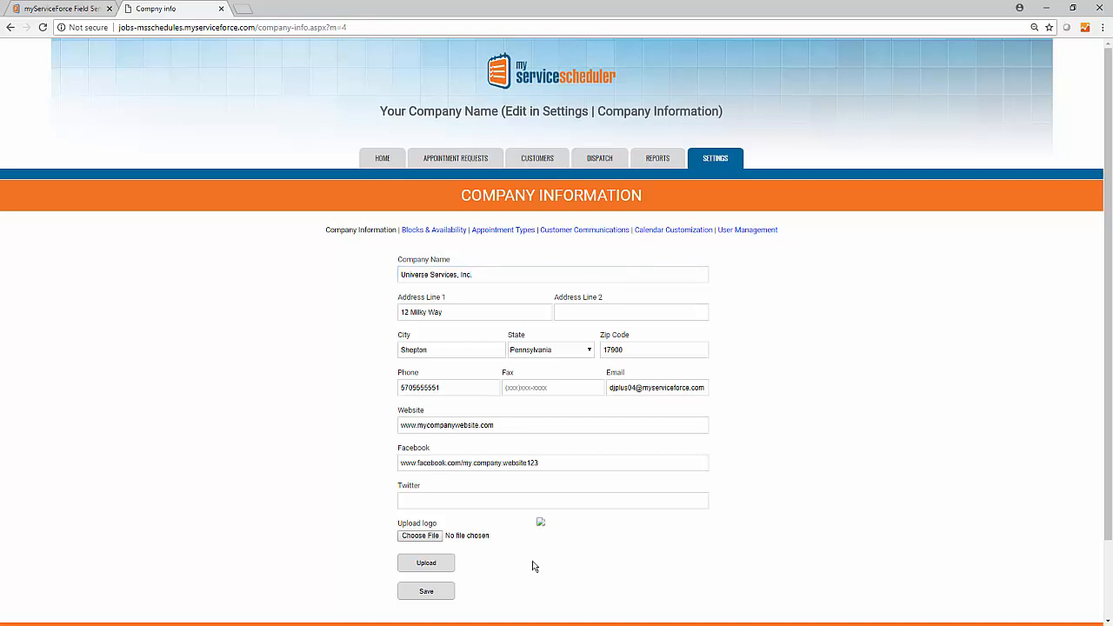
Step: Upload msf-logo.png from the 000_temp folder as the company logo and save the company information
{"action": "left_click", "coordinate": [426, 537]}
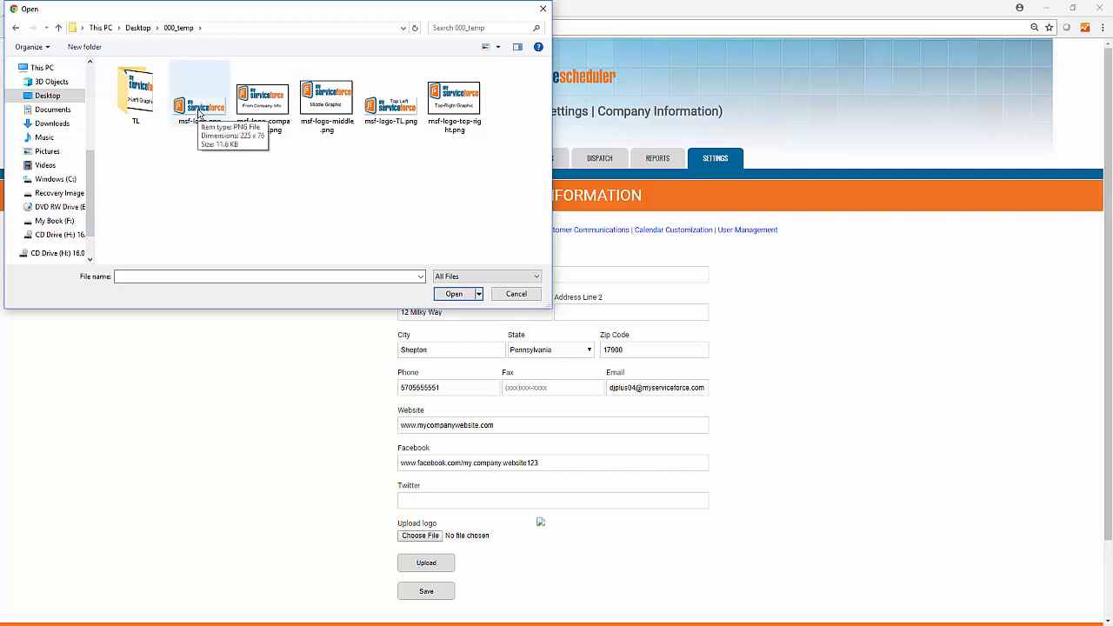
{"action": "left_click", "coordinate": [199, 114]}
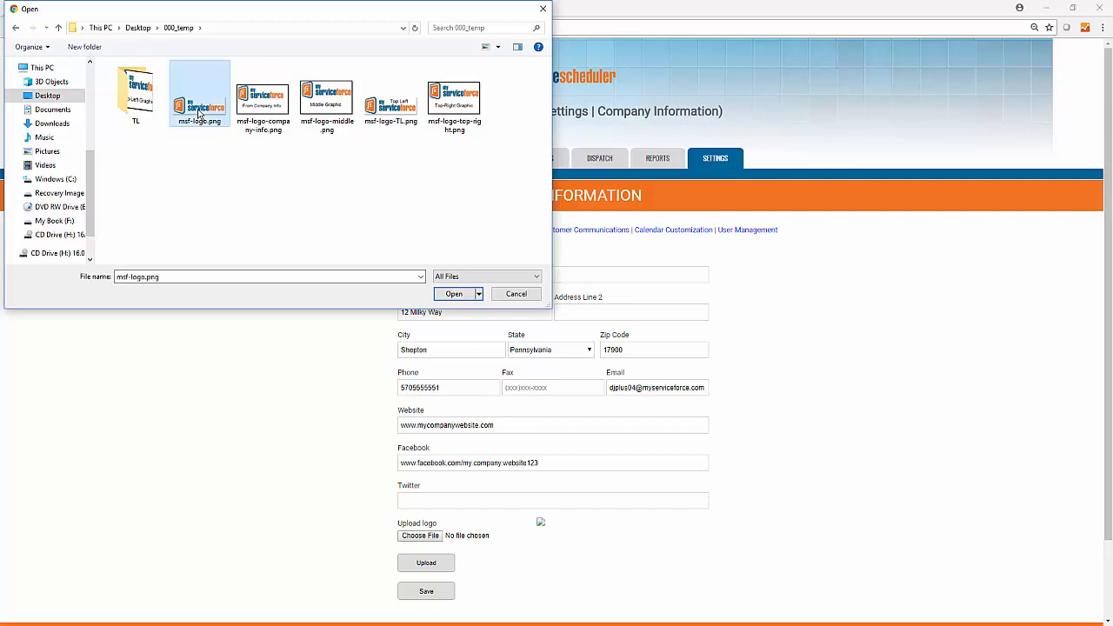
{"action": "left_click", "coordinate": [454, 294]}
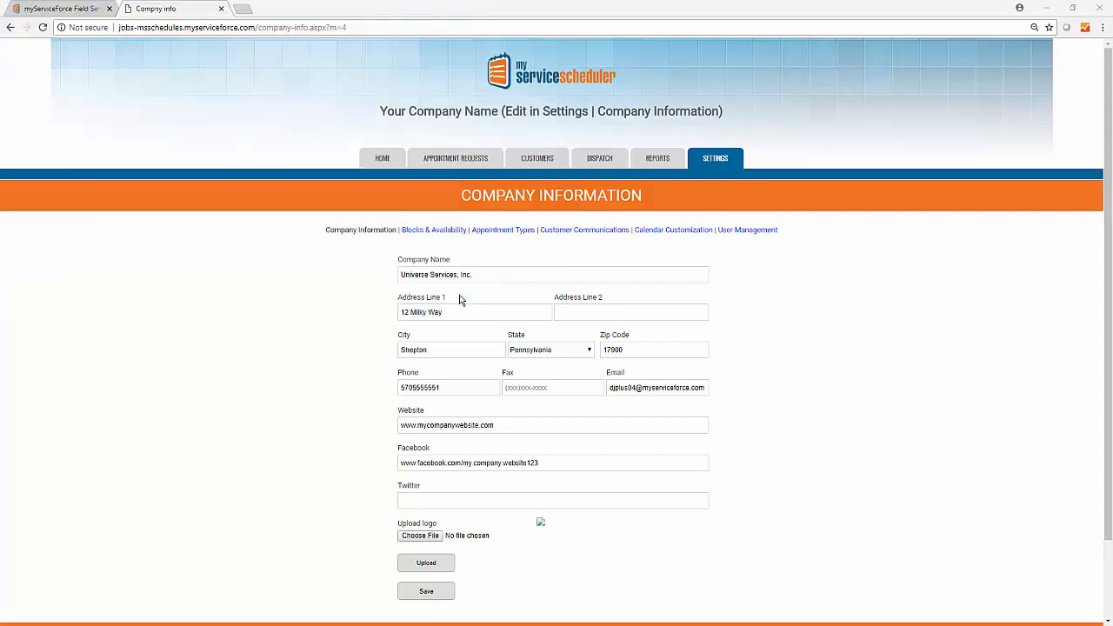
{"action": "left_click", "coordinate": [451, 539]}
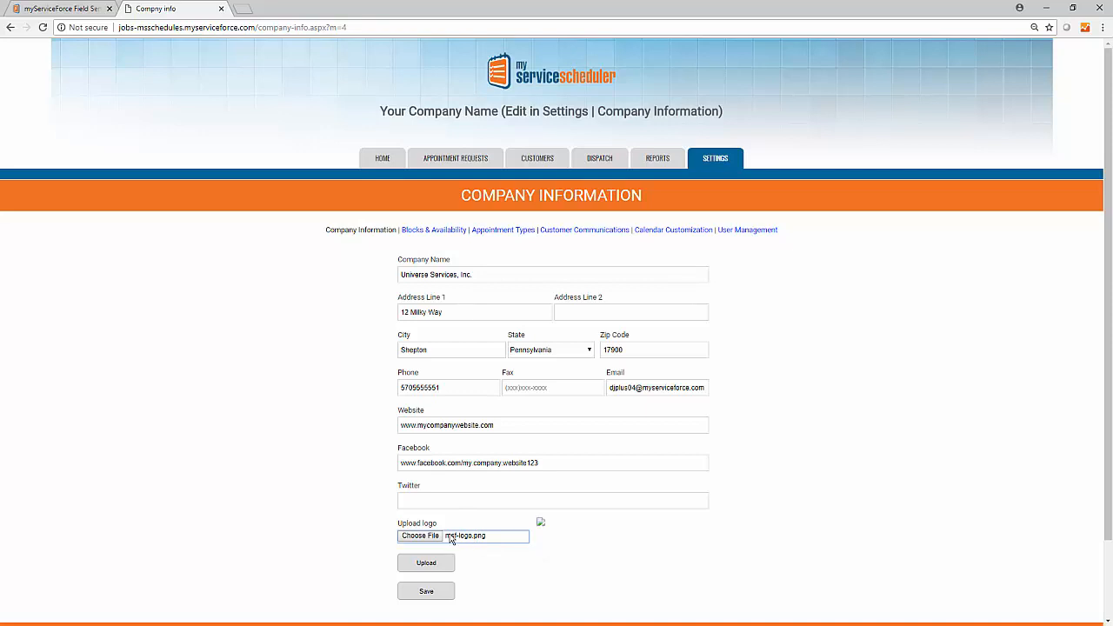
{"action": "left_click", "coordinate": [435, 563]}
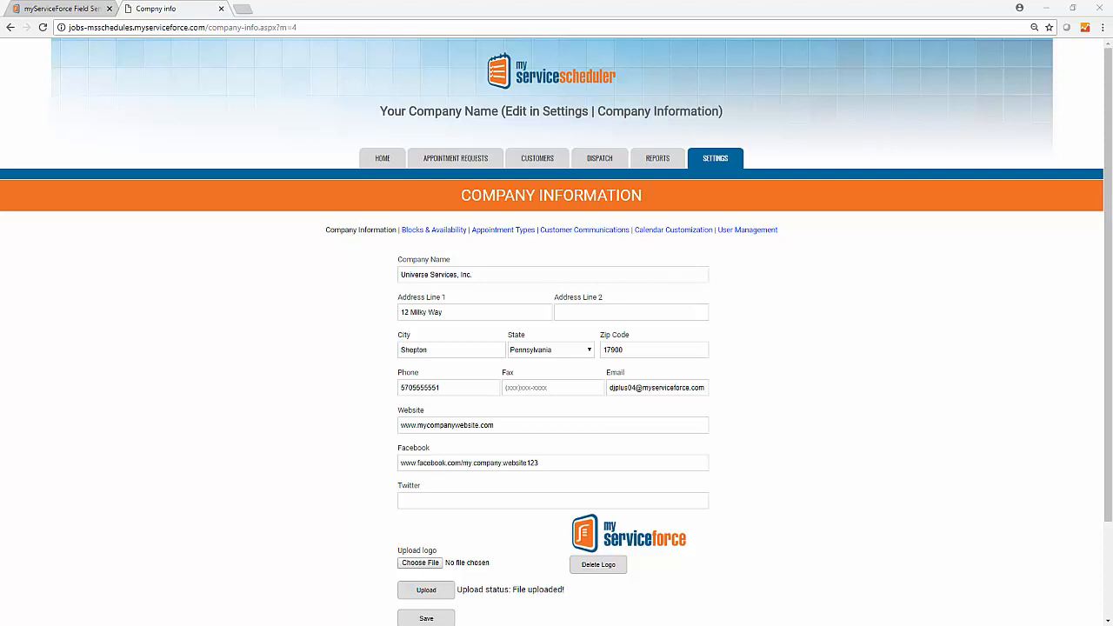
{"action": "left_click", "coordinate": [436, 618]}
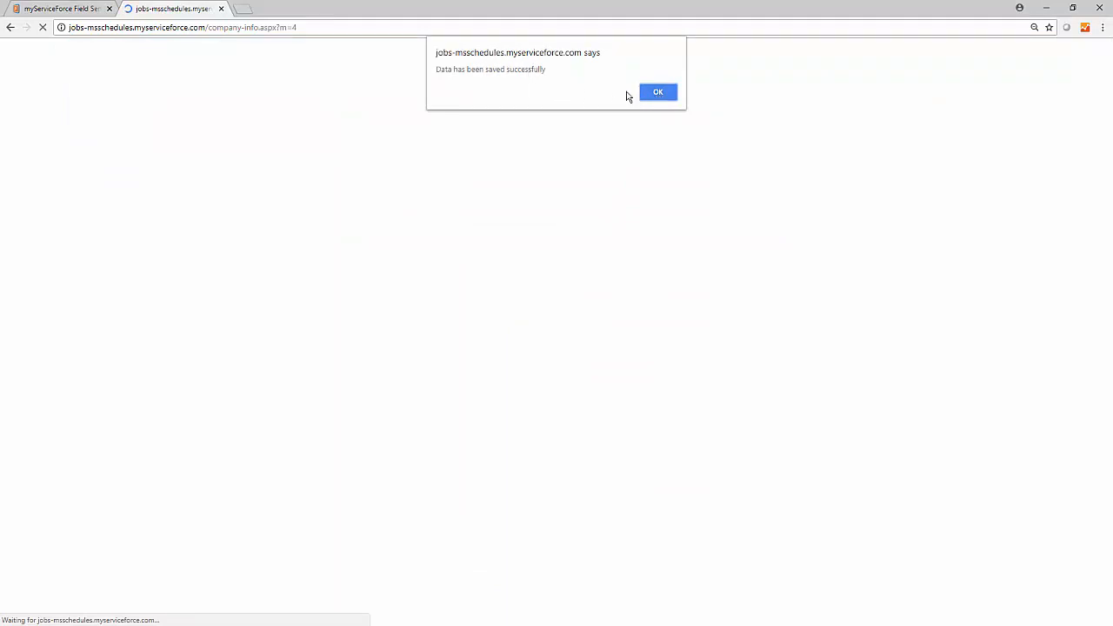
{"action": "left_click", "coordinate": [670, 93]}
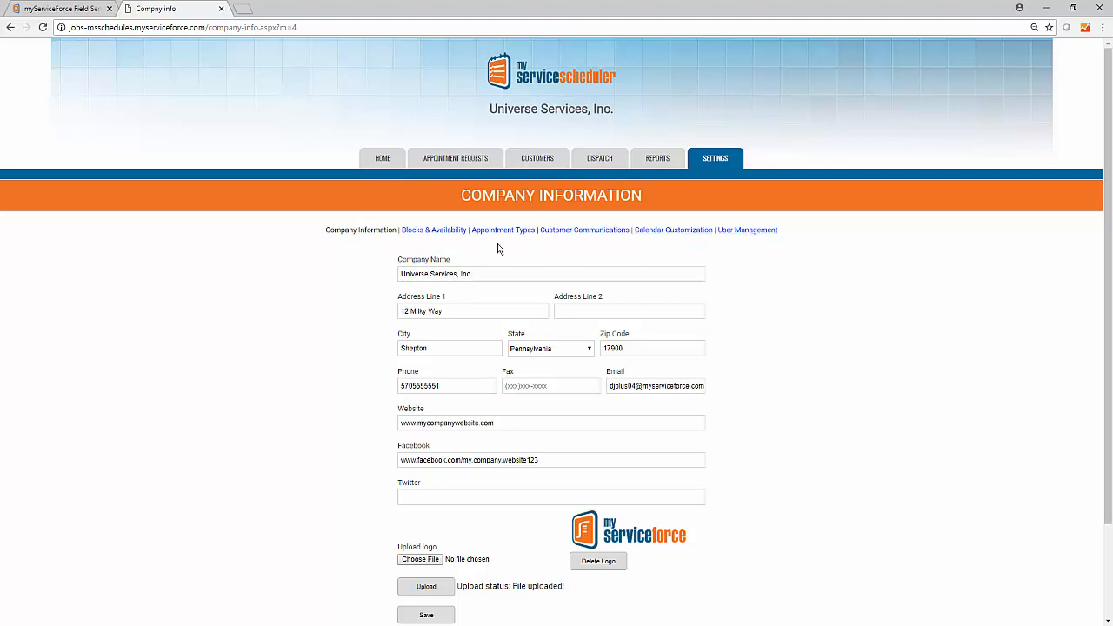
Step: In Blocks & Availability, exclude Wednesday, set the end of day to 6 PM and reset the time blocks
{"action": "left_click", "coordinate": [439, 235]}
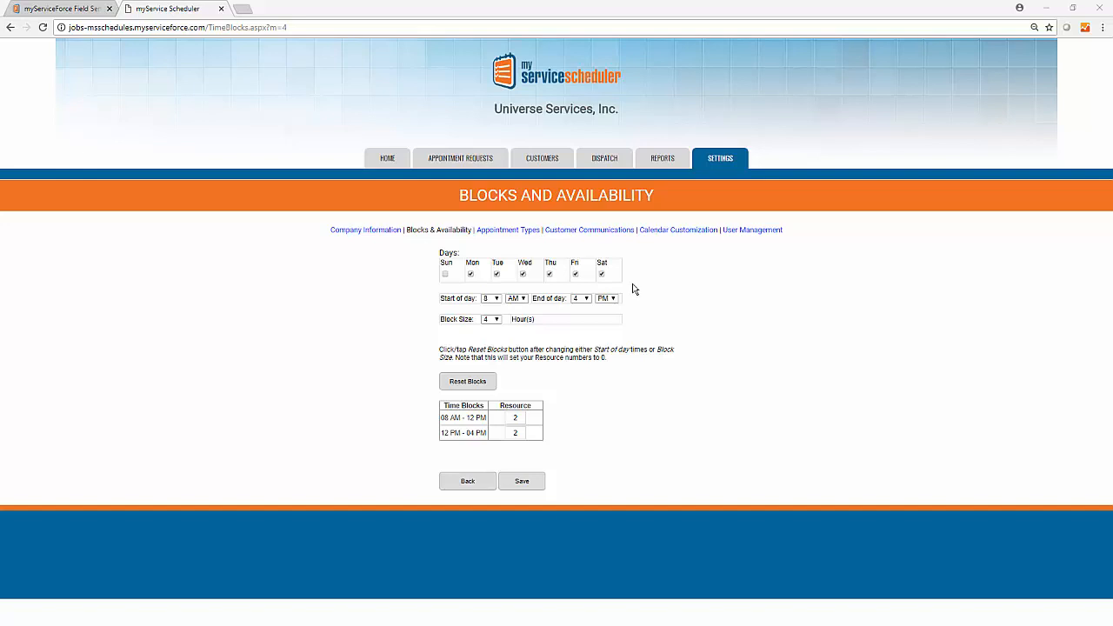
{"action": "left_click", "coordinate": [525, 274]}
{"action": "left_click_drag", "start_coordinate": [529, 281], "coordinate": [551, 293]}
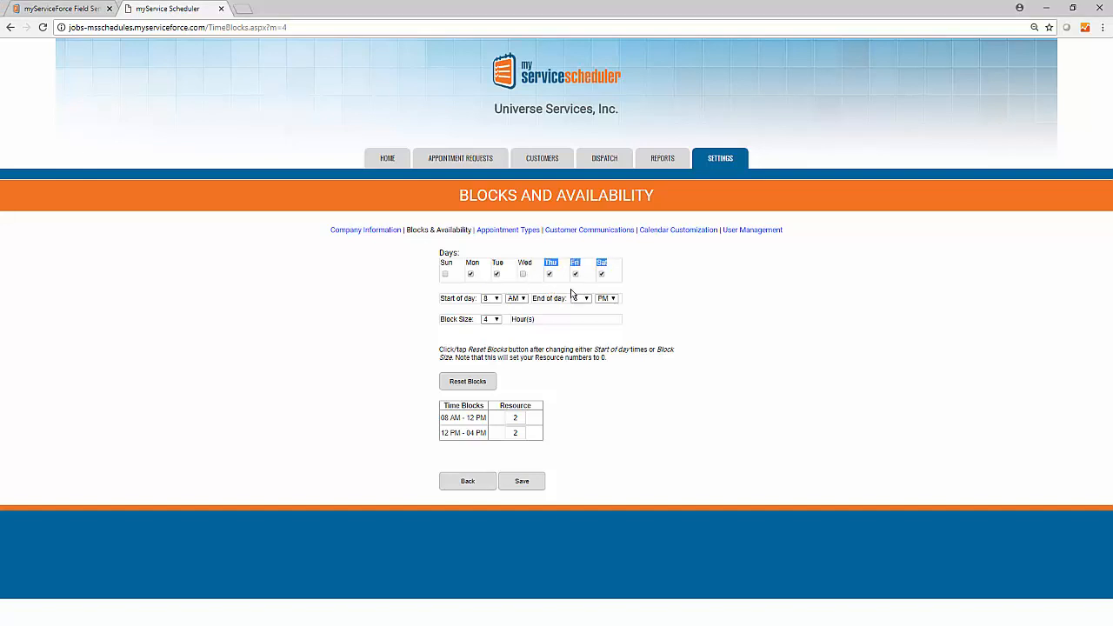
{"action": "left_click", "coordinate": [572, 294]}
{"action": "left_click", "coordinate": [583, 298]}
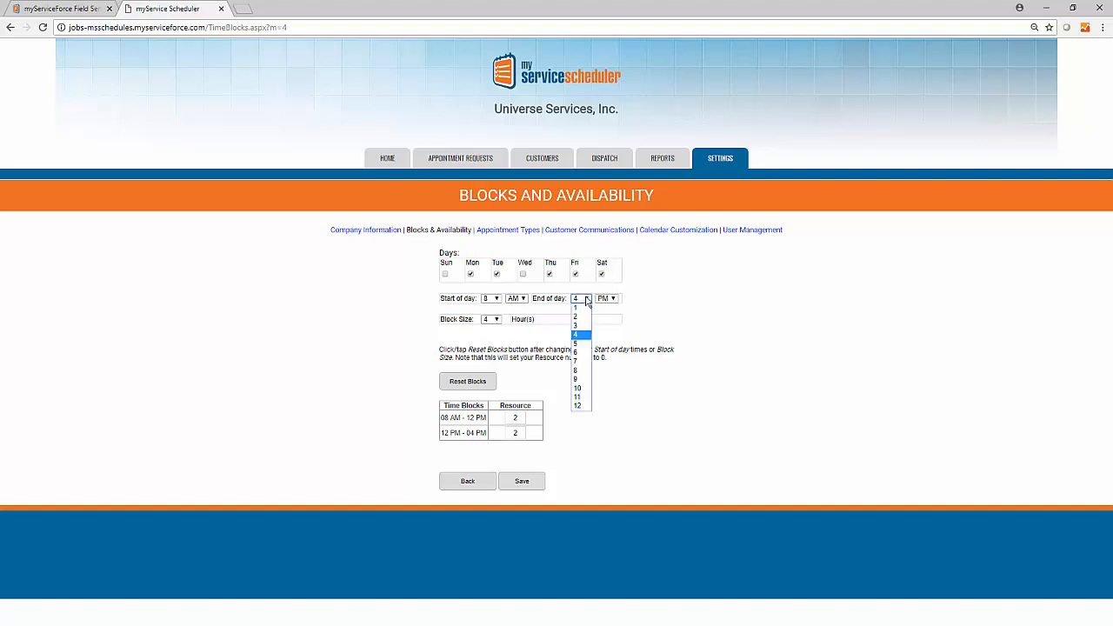
{"action": "left_click", "coordinate": [583, 352]}
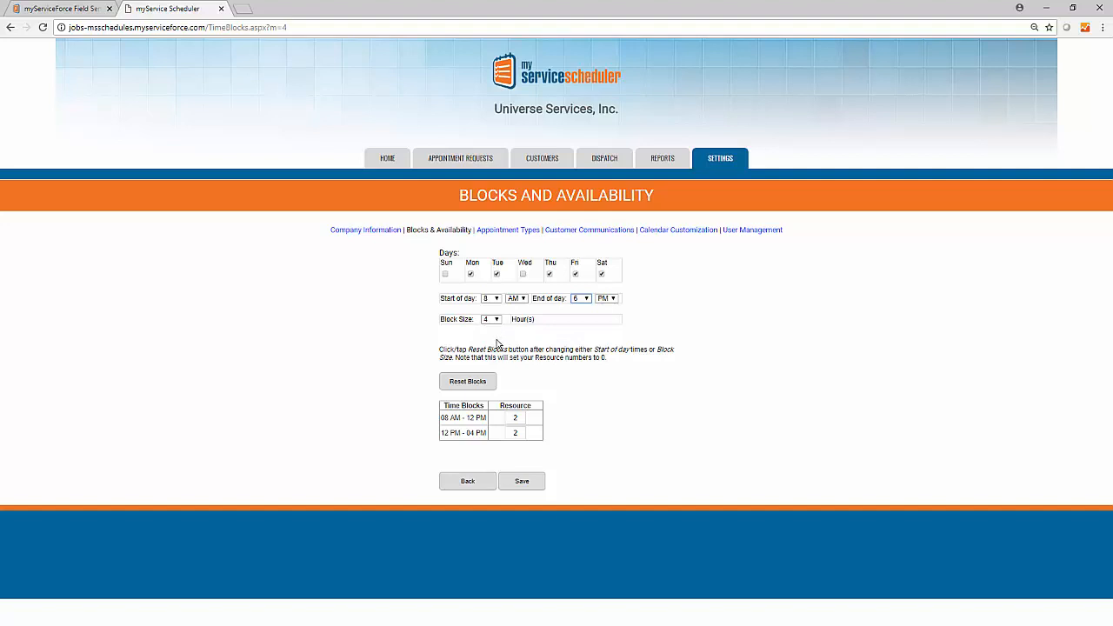
{"action": "left_click", "coordinate": [474, 389]}
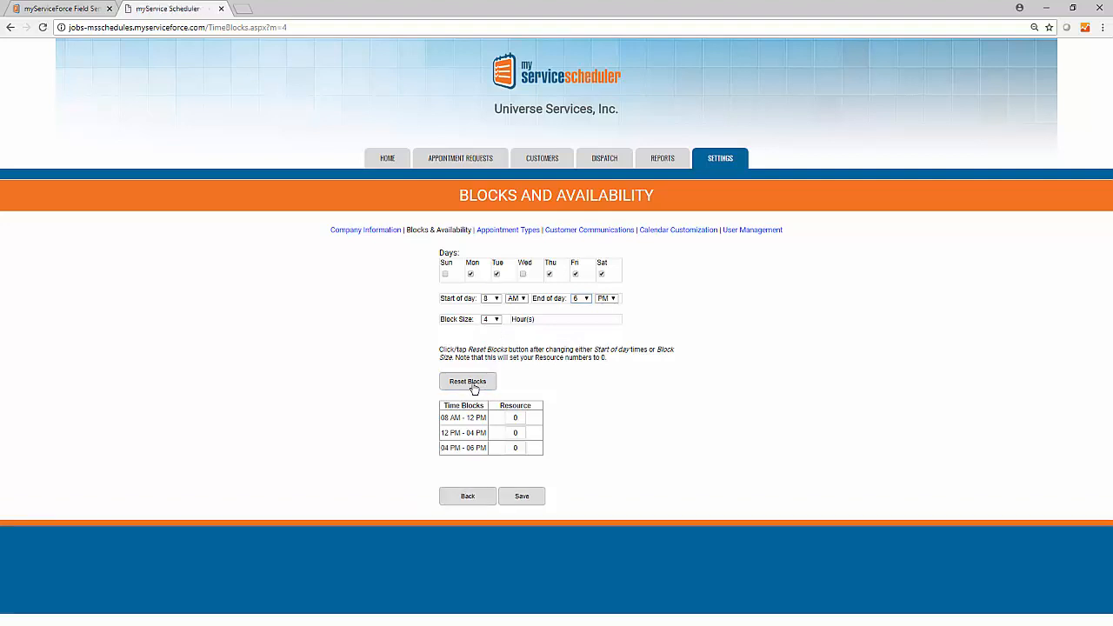
Step: Set the resource count to 4 for all three time blocks and save the availability settings
{"action": "left_click", "coordinate": [515, 419]}
{"action": "type", "text": "4"}
{"action": "key", "text": "Tab"}
{"action": "type", "text": "4"}
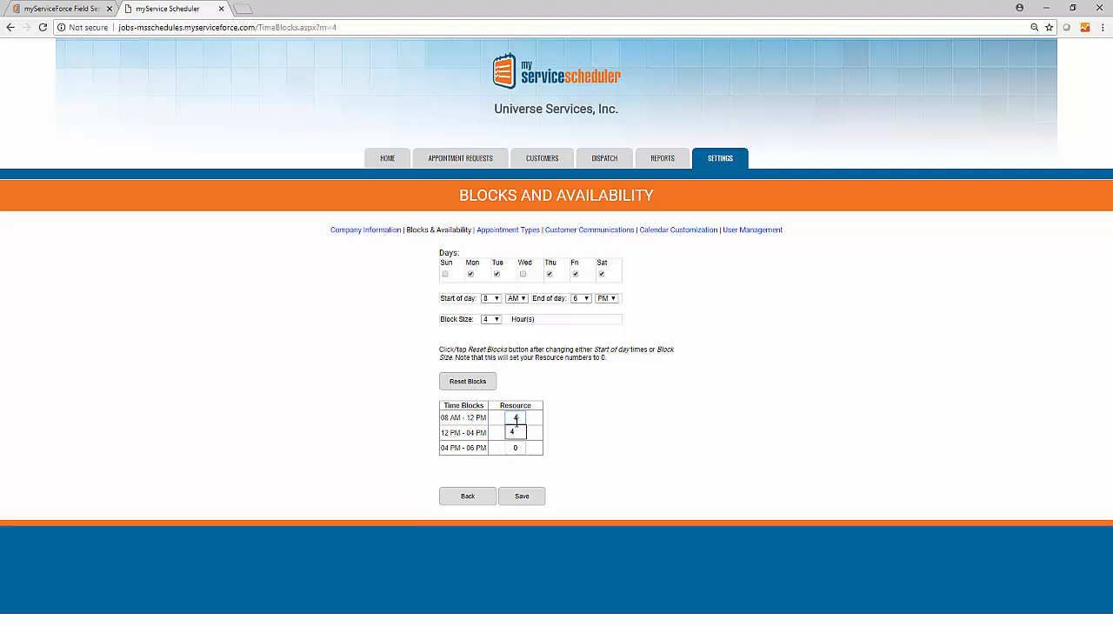
{"action": "key", "text": "Tab"}
{"action": "type", "text": "4"}
{"action": "key", "text": "Tab"}
{"action": "left_click", "coordinate": [522, 497]}
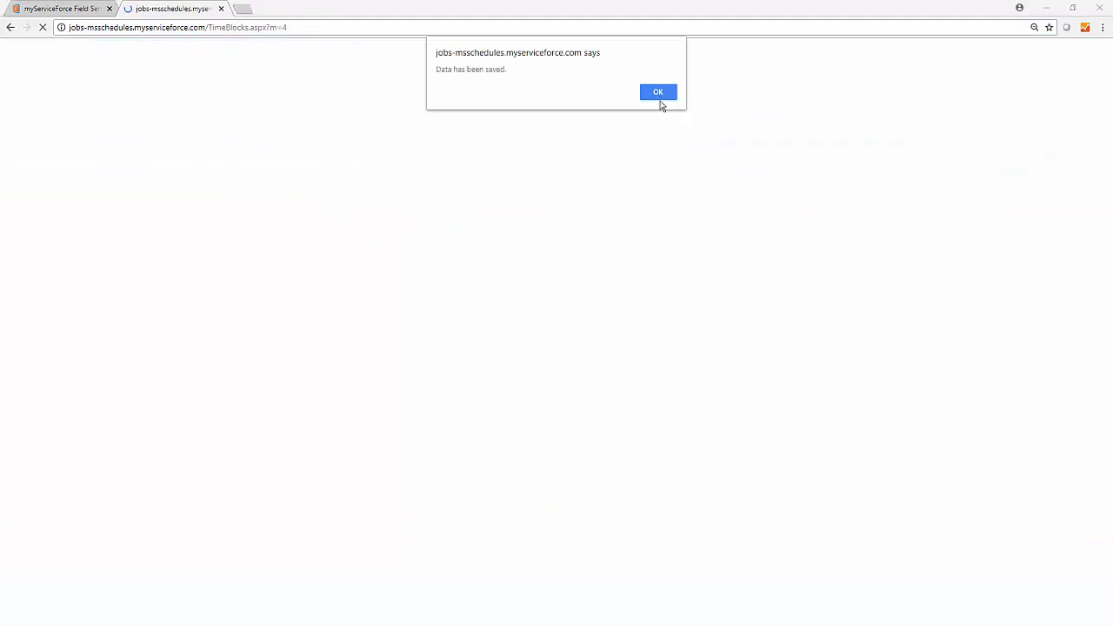
{"action": "left_click", "coordinate": [659, 93]}
Step: Rename the default appointment service type to Service 1 and save it
{"action": "left_click", "coordinate": [510, 229]}
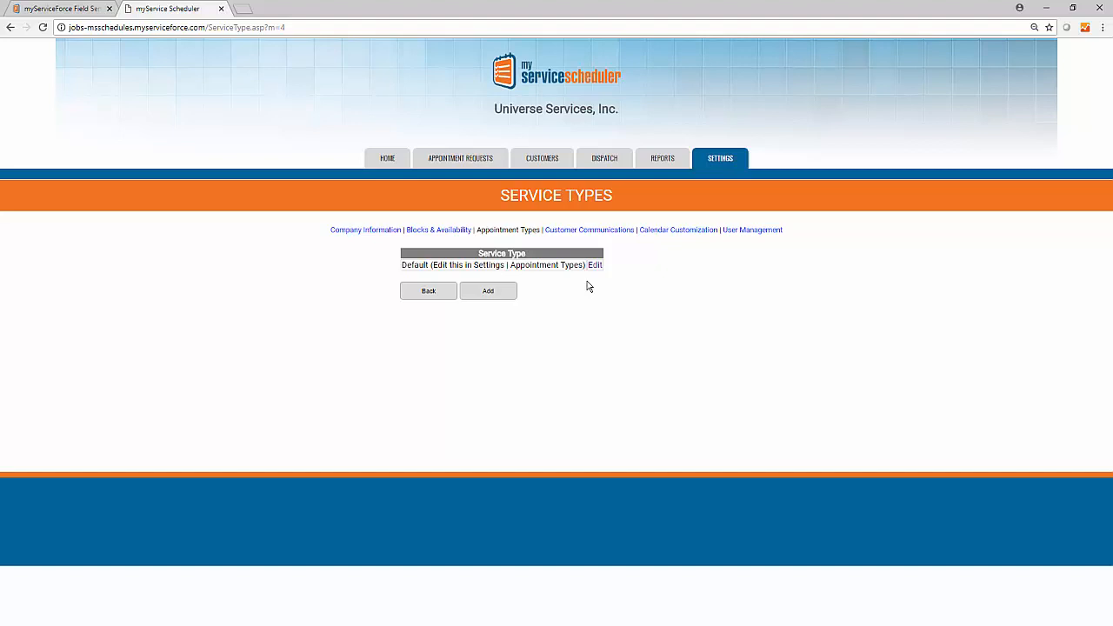
{"action": "triple_click", "coordinate": [544, 267]}
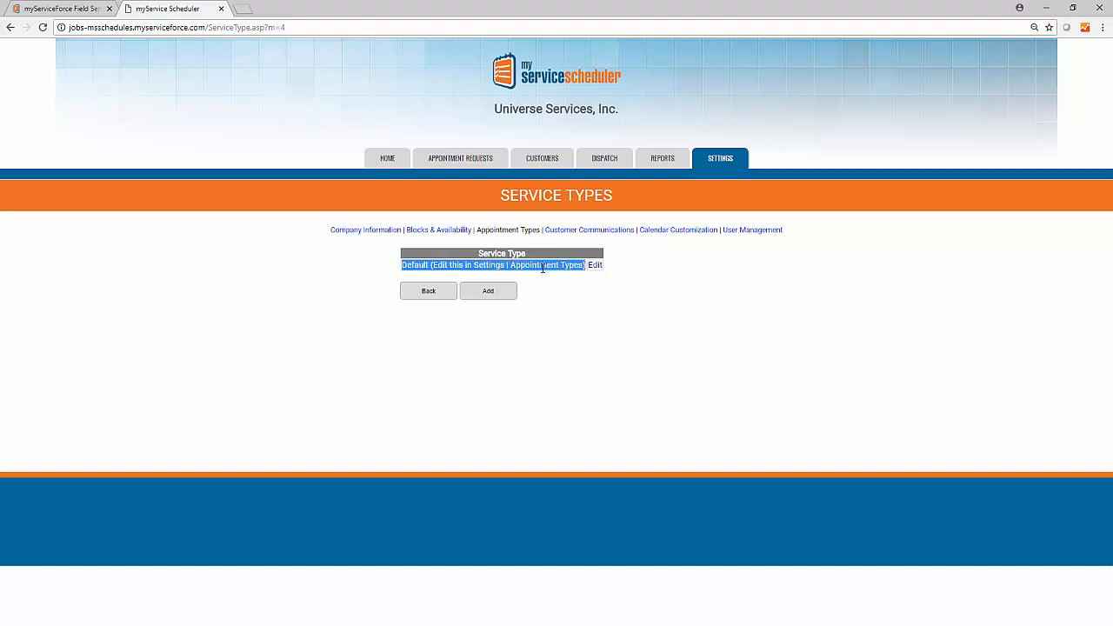
{"action": "left_click", "coordinate": [573, 304]}
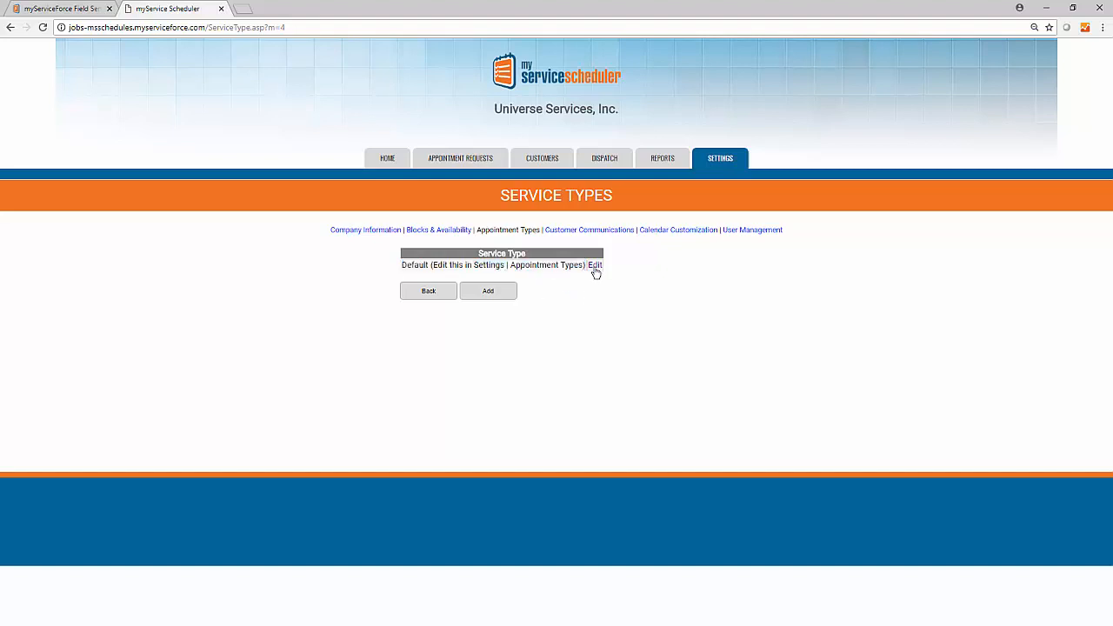
{"action": "left_click", "coordinate": [595, 265]}
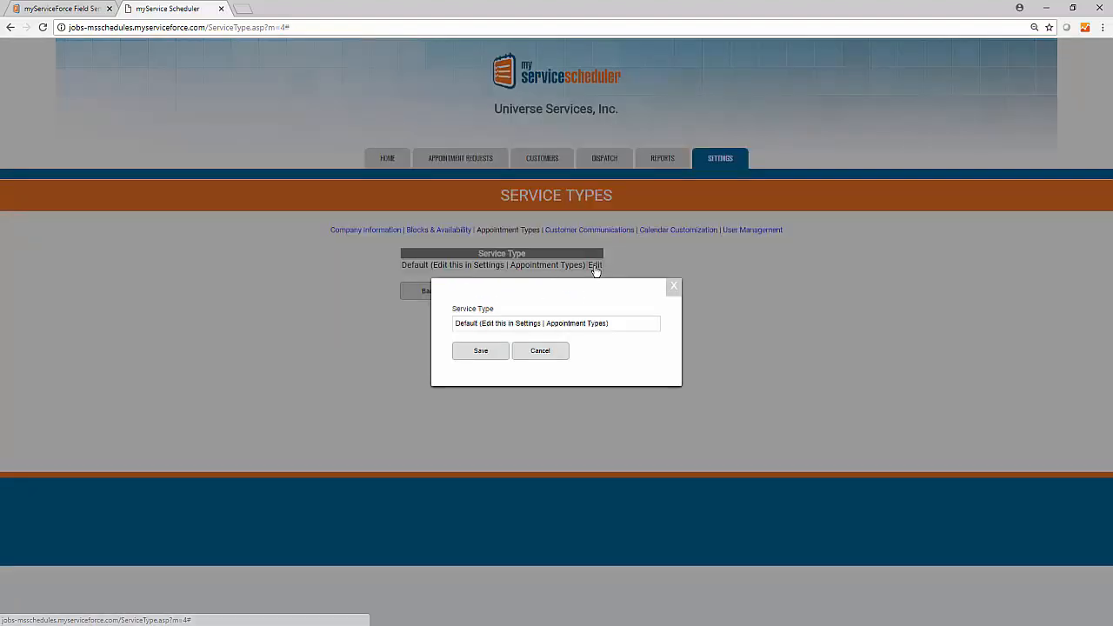
{"action": "triple_click", "coordinate": [546, 323]}
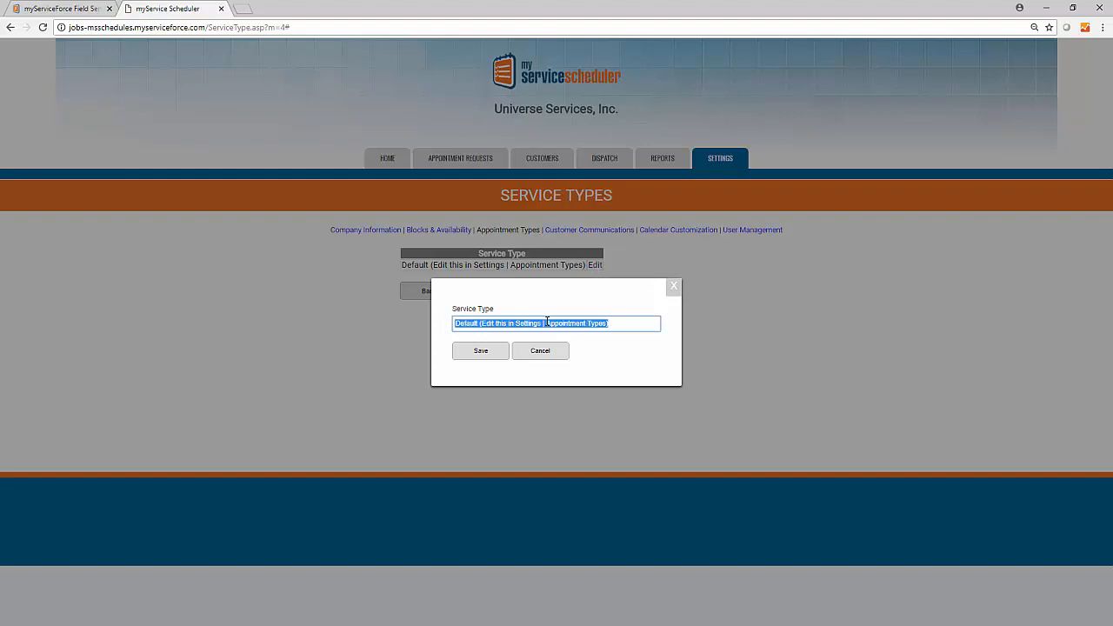
{"action": "type", "text": "Serv"}
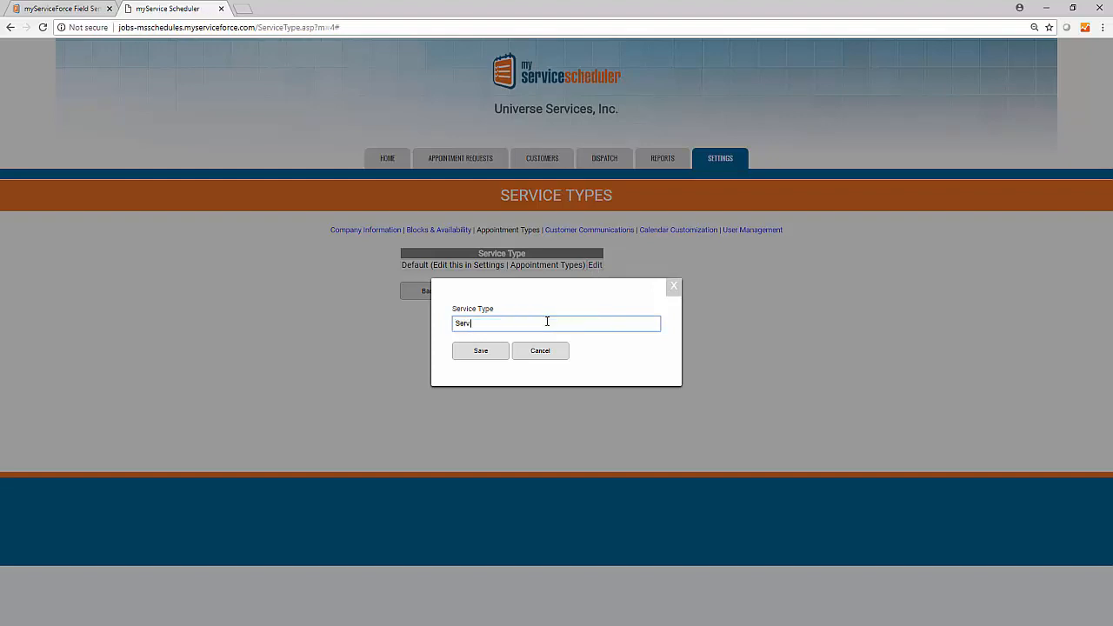
{"action": "type", "text": "ice 1"}
{"action": "left_click", "coordinate": [475, 353]}
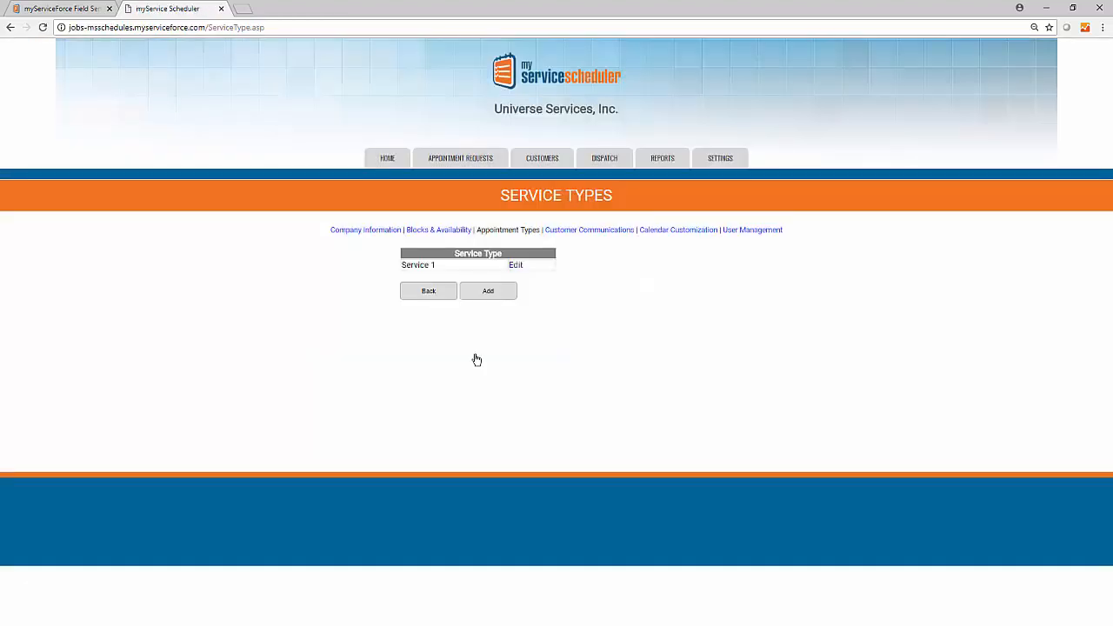
{"action": "left_click", "coordinate": [496, 299]}
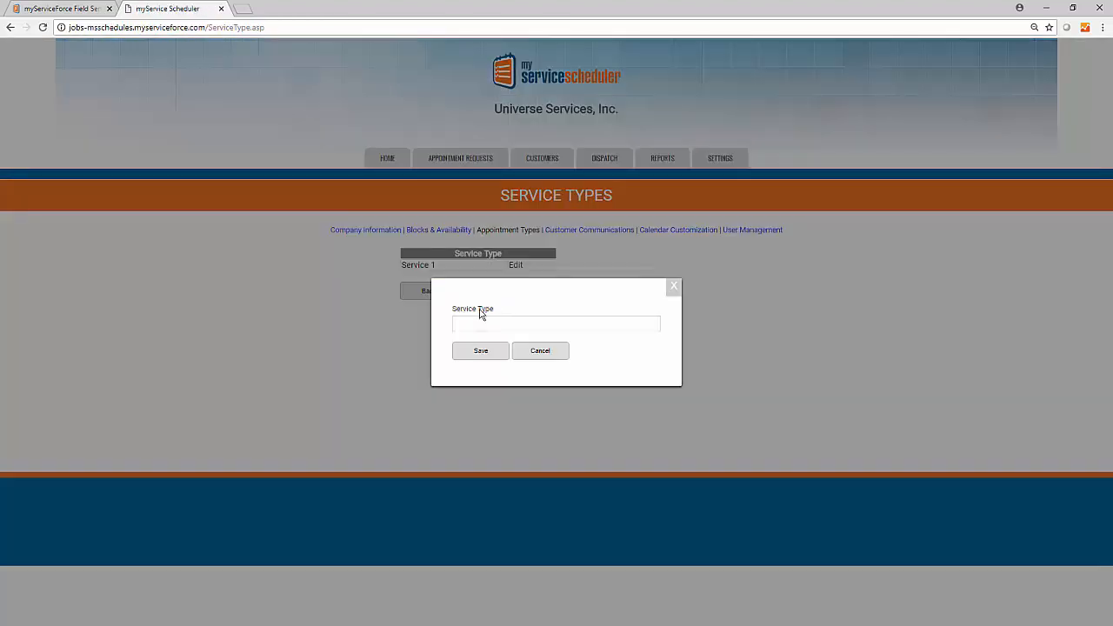
{"action": "left_click", "coordinate": [537, 353]}
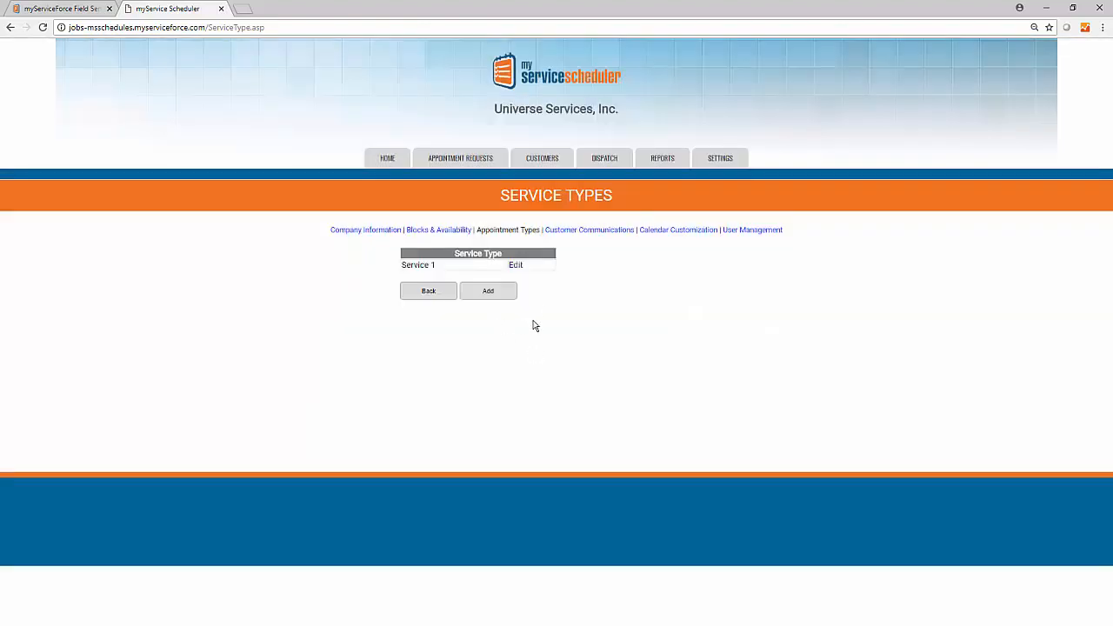
Step: In Customer Communications, enable acknowledgement and confirmation messages for both text message and email
{"action": "left_click", "coordinate": [583, 237]}
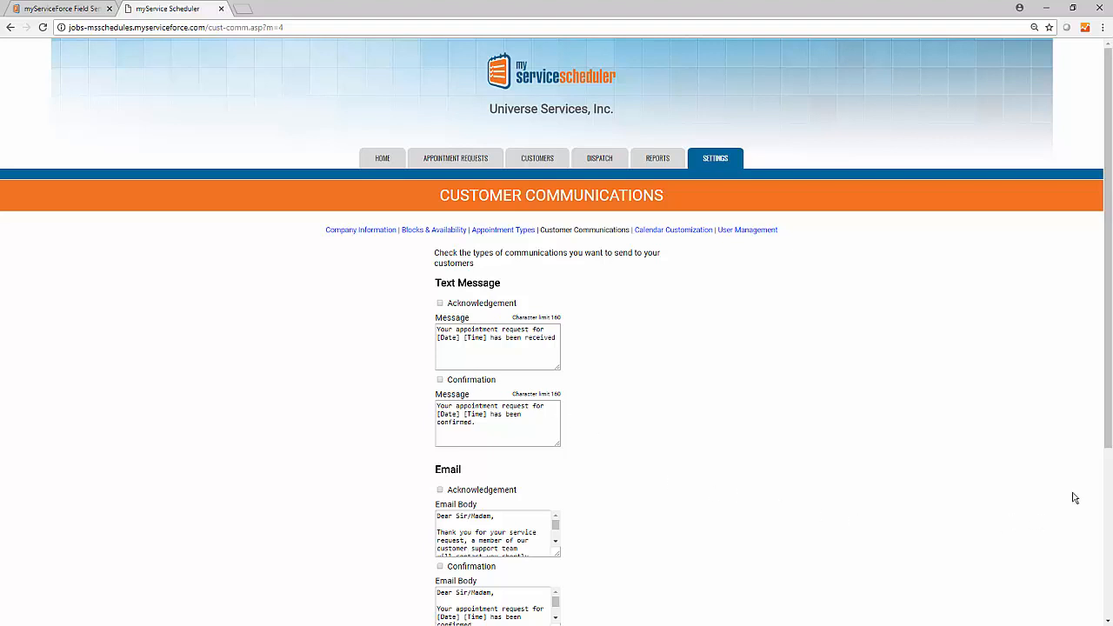
{"action": "left_click_drag", "start_coordinate": [1110, 438], "coordinate": [1106, 484]}
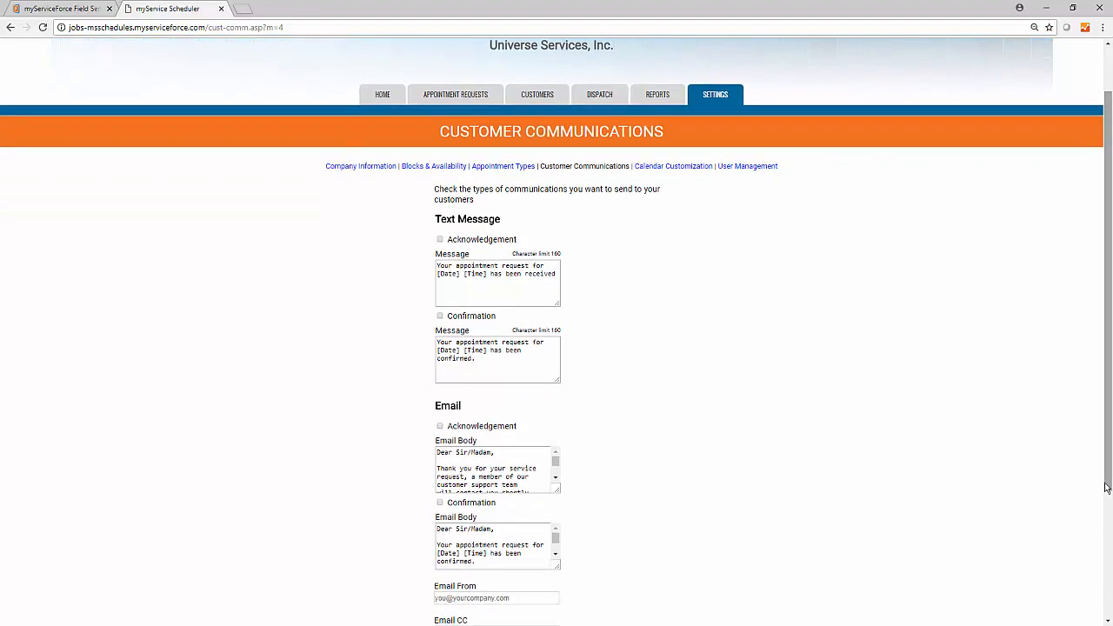
{"action": "left_click", "coordinate": [439, 240]}
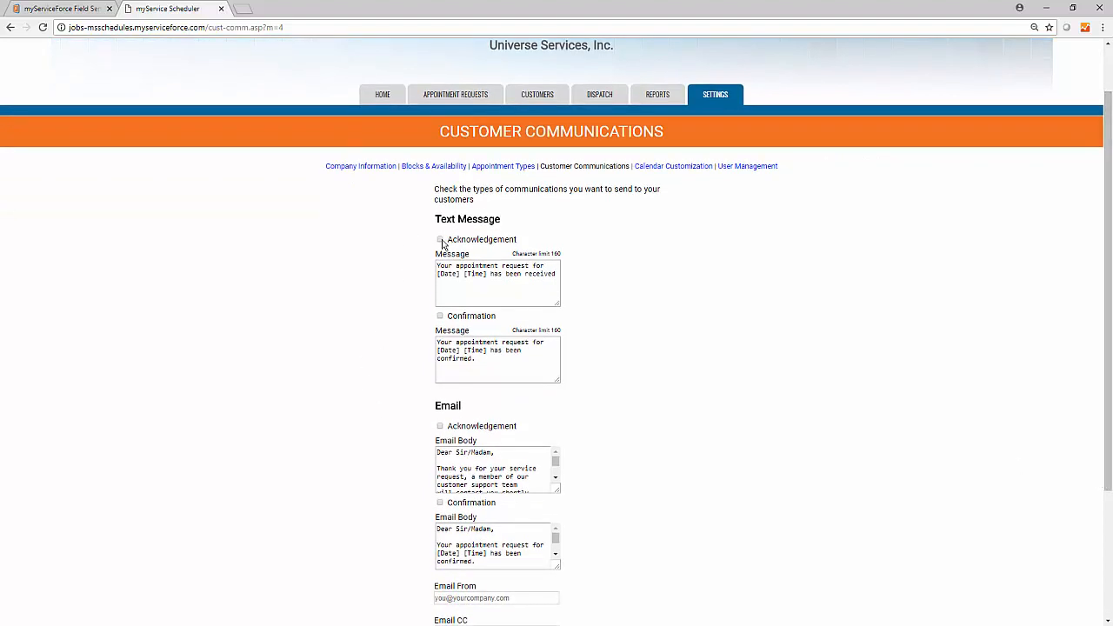
{"action": "left_click", "coordinate": [440, 317]}
{"action": "left_click", "coordinate": [440, 426]}
{"action": "left_click", "coordinate": [440, 504]}
Step: Examine the text message acknowledgement wording and its [Date] and [Time] placeholders
{"action": "left_click_drag", "start_coordinate": [555, 276], "coordinate": [418, 261]}
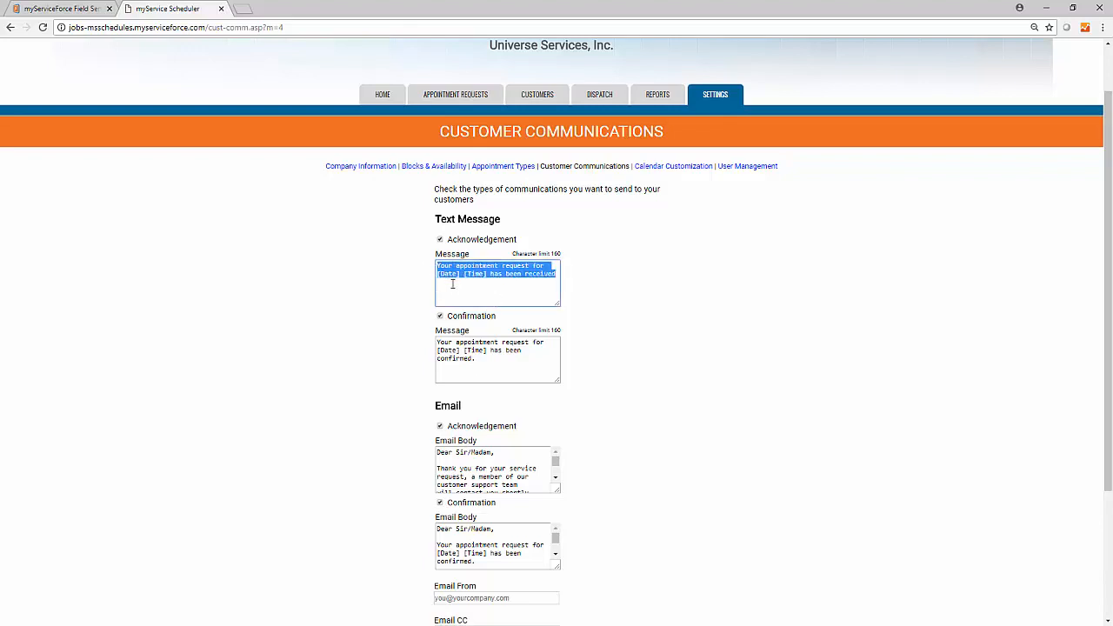
{"action": "left_click", "coordinate": [454, 275]}
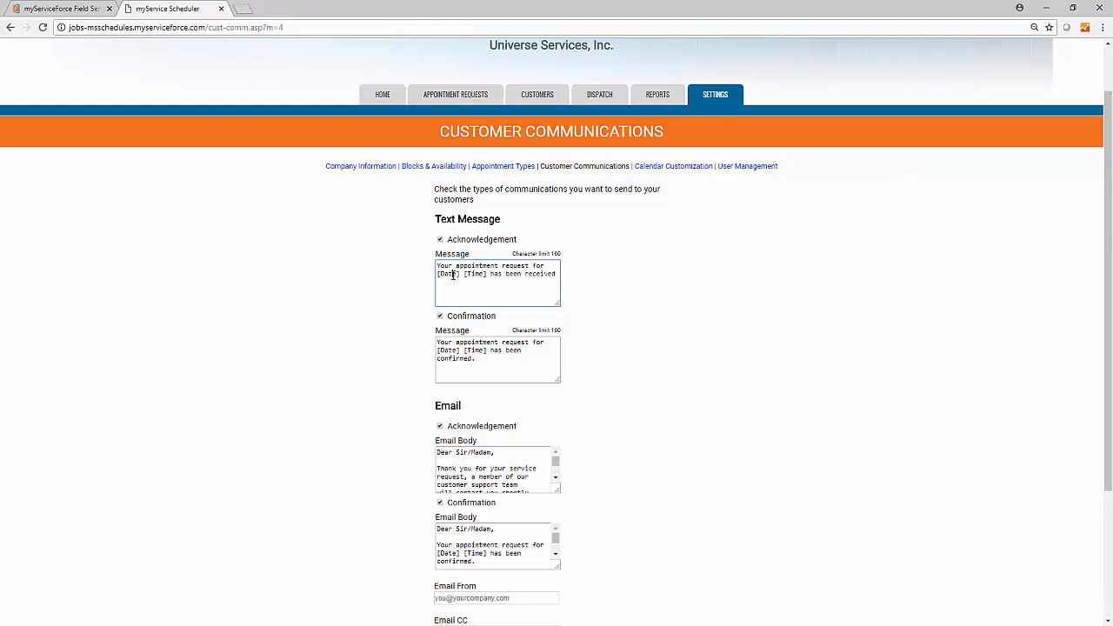
{"action": "left_click_drag", "start_coordinate": [459, 275], "coordinate": [429, 278]}
{"action": "left_click", "coordinate": [470, 277]}
{"action": "double_click", "coordinate": [472, 274]}
{"action": "left_click", "coordinate": [470, 298]}
{"action": "left_click_drag", "start_coordinate": [488, 275], "coordinate": [434, 275]}
{"action": "left_click", "coordinate": [468, 298]}
Step: Fill in the company's contact e-mail address as the Email From, Email CC and Email BCC
{"action": "left_click", "coordinate": [1110, 561]}
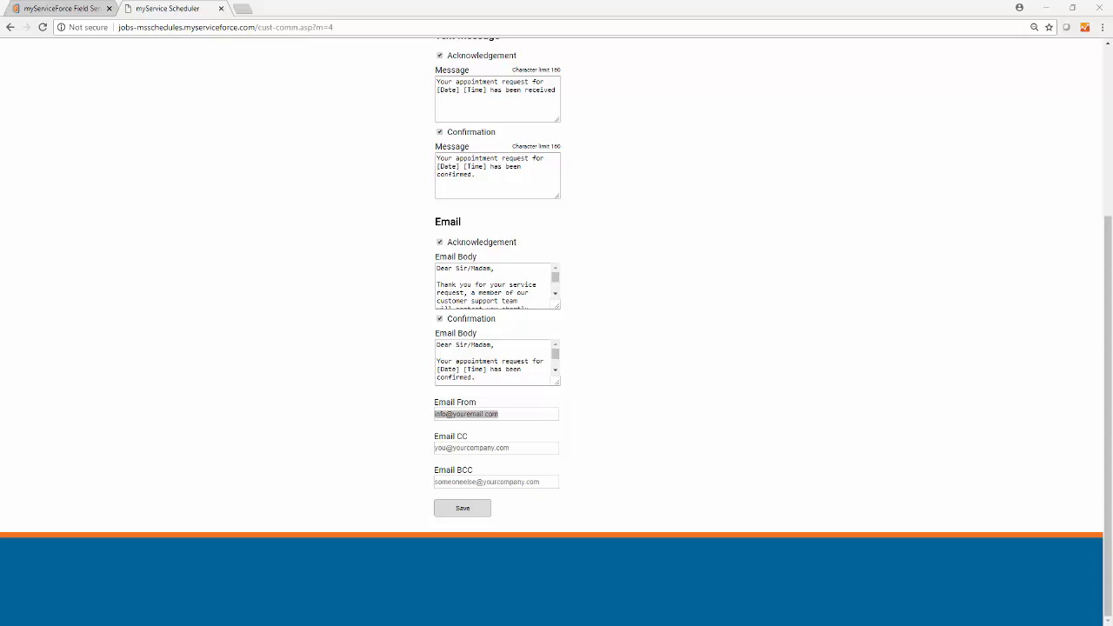
{"action": "left_click", "coordinate": [521, 447]}
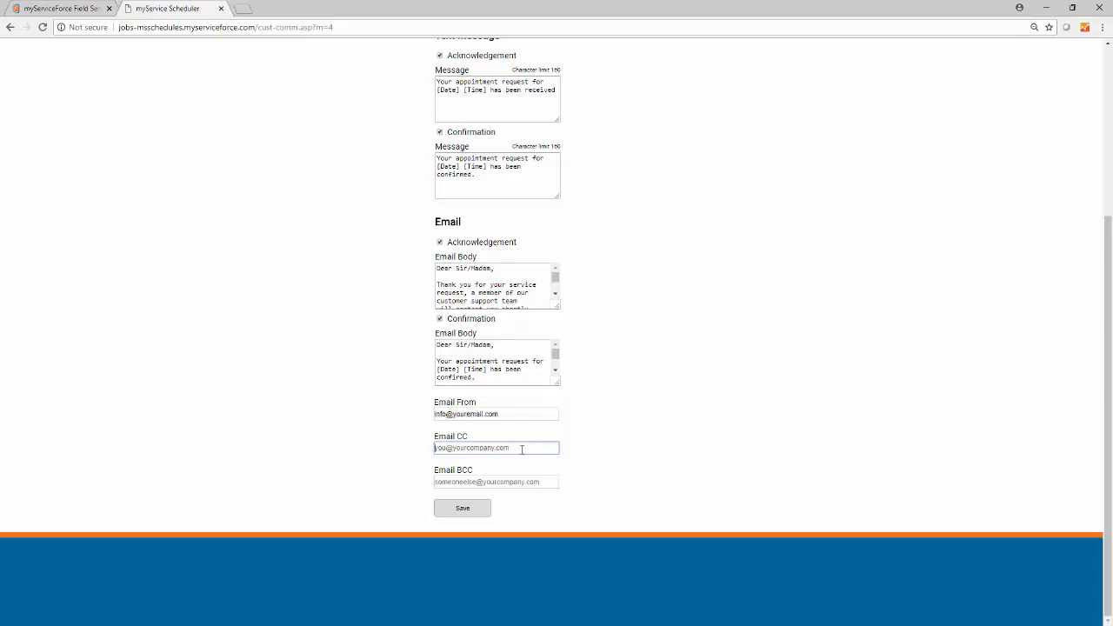
{"action": "key", "text": "ctrl+v"}
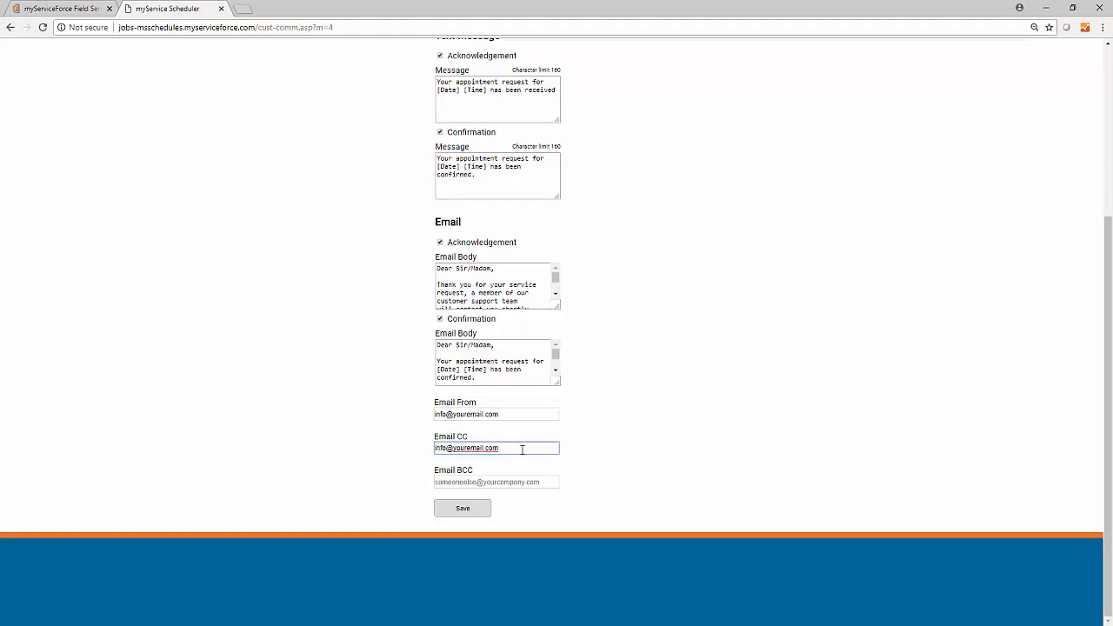
{"action": "left_click", "coordinate": [502, 488]}
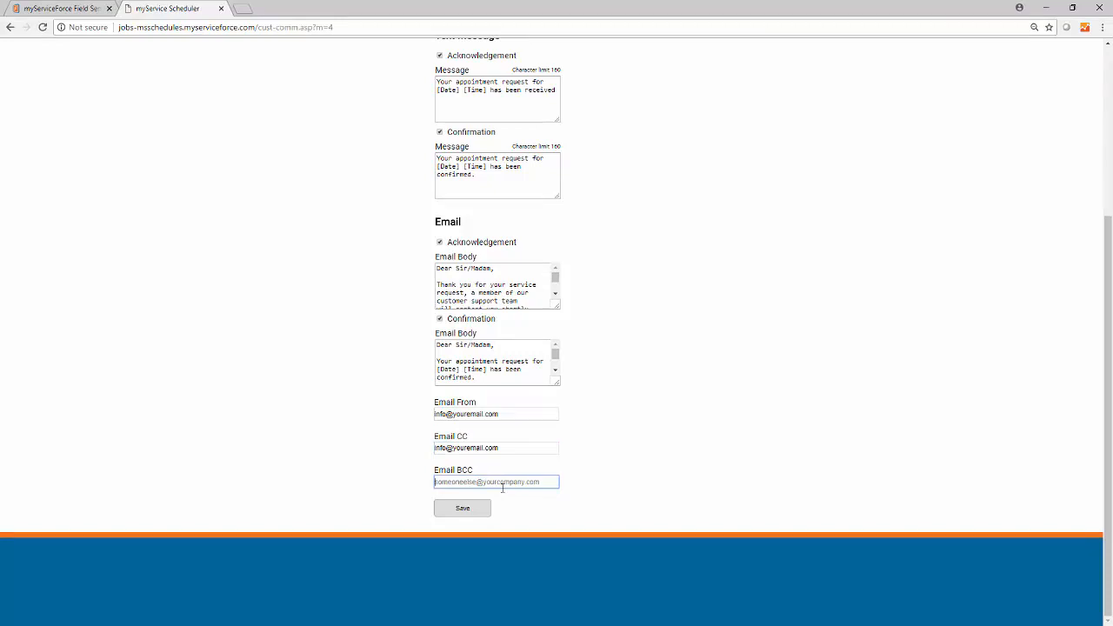
{"action": "key", "text": "ctrl+v"}
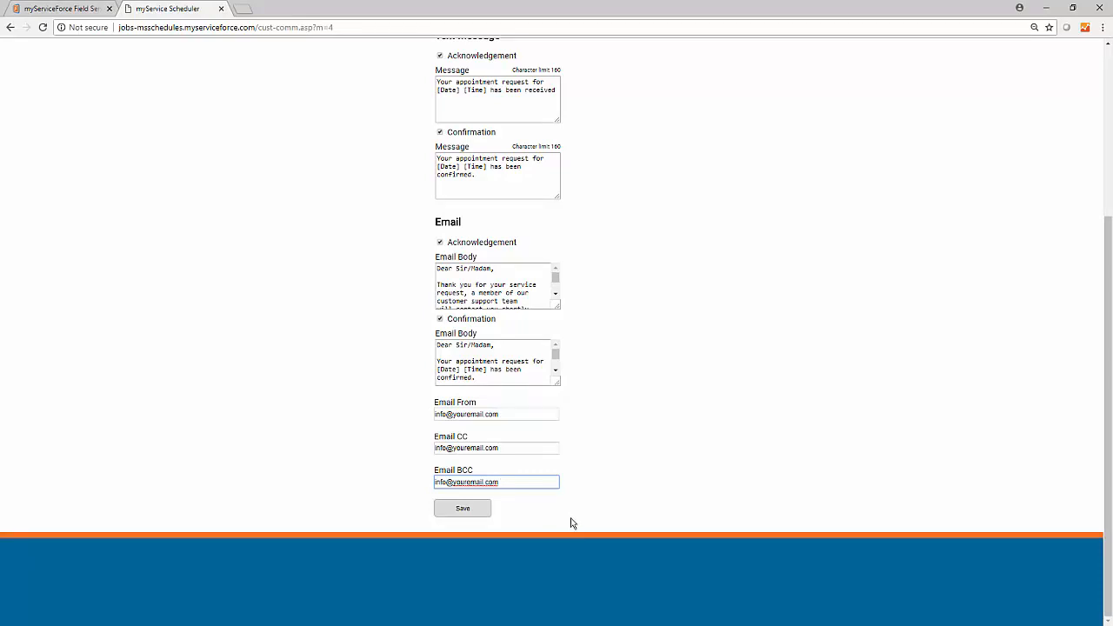
Step: Clear the Email BCC address and save the customer communications settings
{"action": "key", "text": "BackSpace"}
{"action": "key", "text": "BackSpace"}
{"action": "key", "text": "BackSpace"}
{"action": "key", "text": "BackSpace"}
{"action": "key", "text": "BackSpace"}
{"action": "key", "text": "BackSpace"}
{"action": "key", "text": "BackSpace"}
{"action": "key", "text": "BackSpace"}
{"action": "key", "text": "BackSpace"}
{"action": "key", "text": "BackSpace"}
{"action": "key", "text": "BackSpace"}
{"action": "key", "text": "BackSpace"}
{"action": "key", "text": "BackSpace"}
{"action": "key", "text": "BackSpace"}
{"action": "key", "text": "BackSpace"}
{"action": "key", "text": "BackSpace"}
{"action": "key", "text": "BackSpace"}
{"action": "key", "text": "BackSpace"}
{"action": "left_click", "coordinate": [462, 512]}
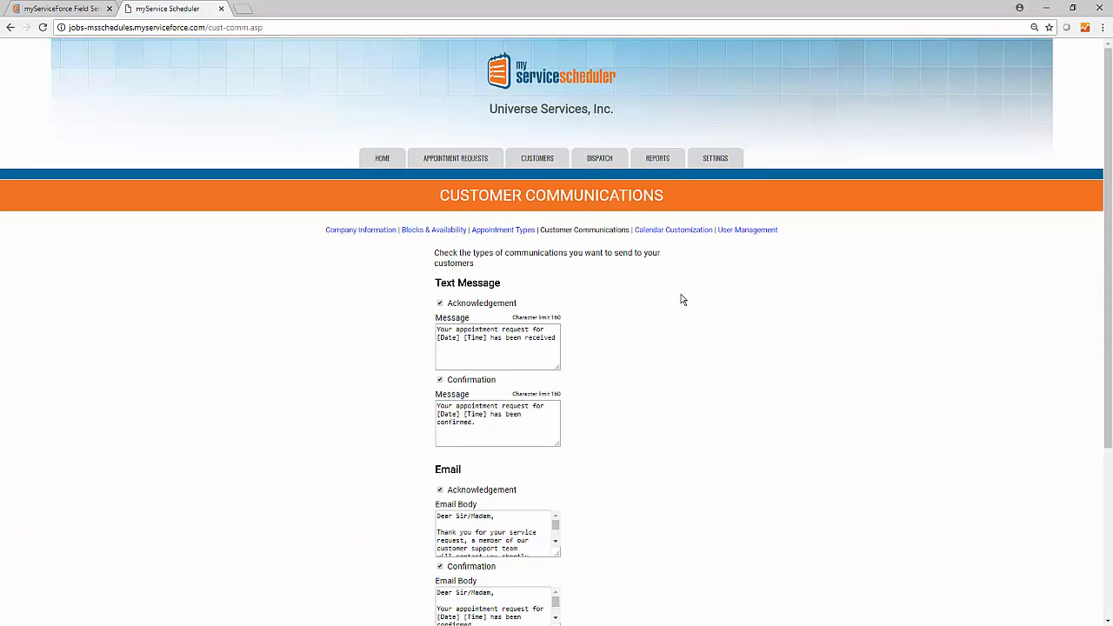
Step: Go to Calendar Customization and view the public calendar by following its Customer Calendar Link
{"action": "left_click", "coordinate": [681, 232]}
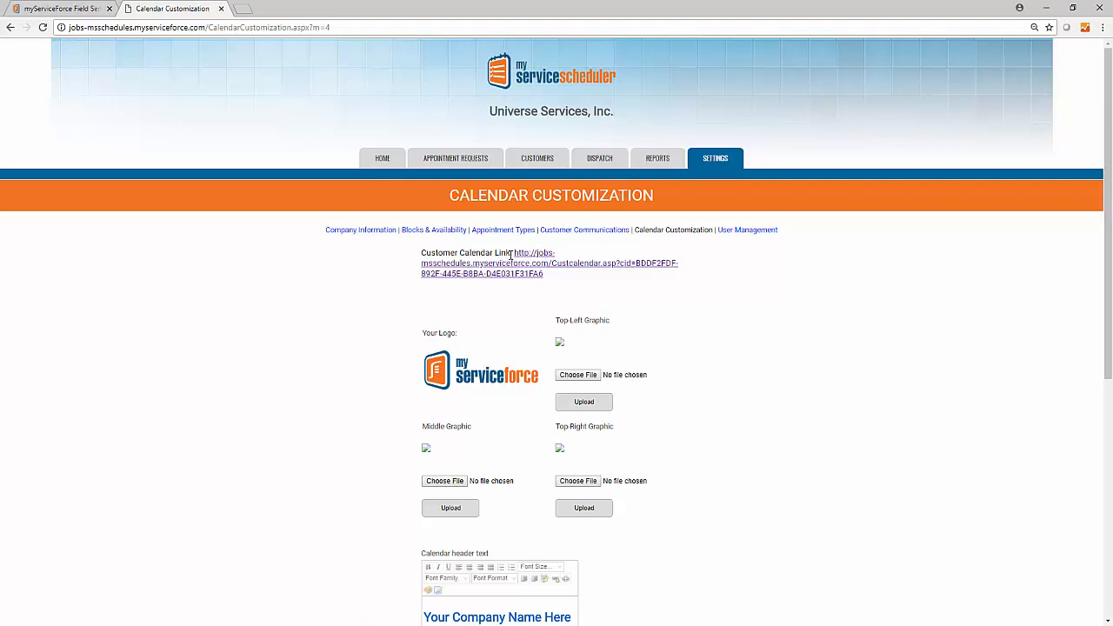
{"action": "left_click_drag", "start_coordinate": [508, 253], "coordinate": [446, 252]}
{"action": "left_click_drag", "start_coordinate": [425, 248], "coordinate": [423, 249]}
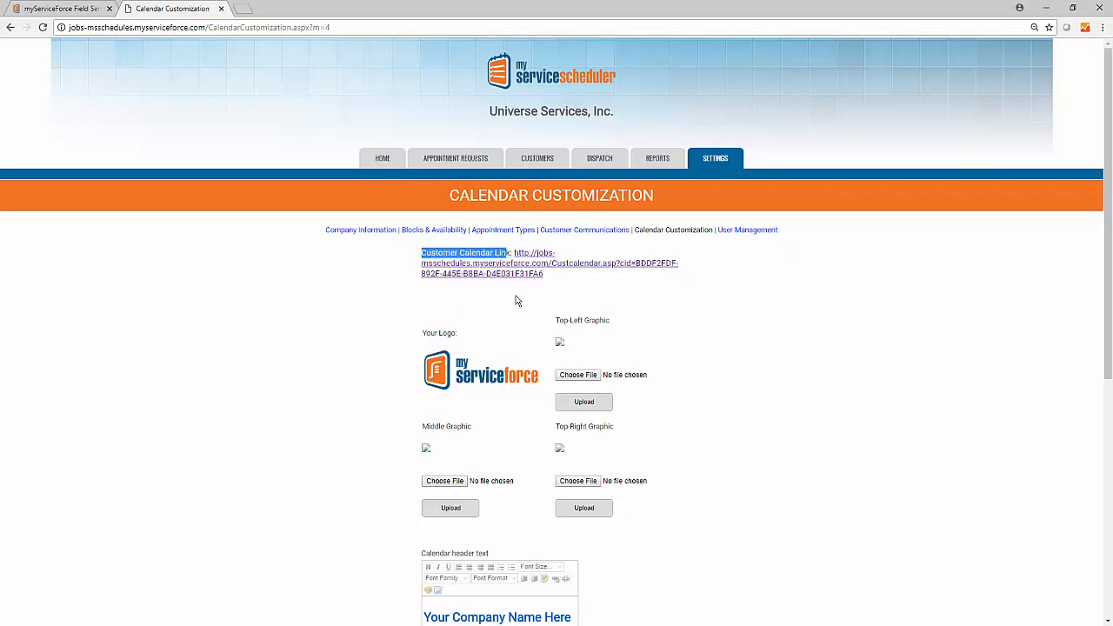
{"action": "left_click", "coordinate": [554, 291]}
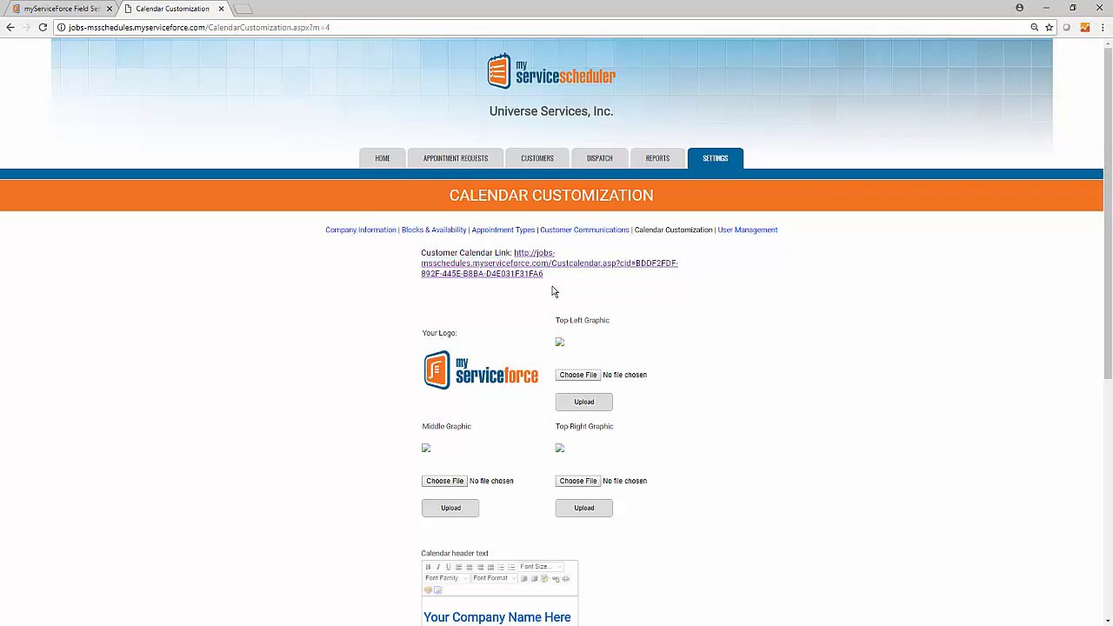
{"action": "left_click_drag", "start_coordinate": [546, 279], "coordinate": [513, 254]}
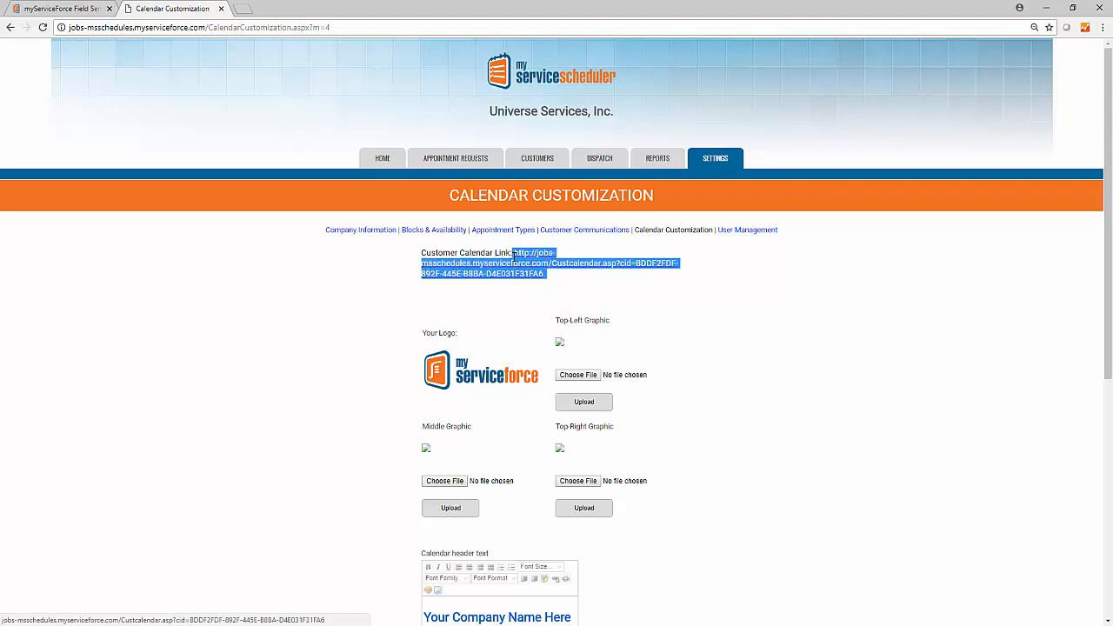
{"action": "left_click", "coordinate": [570, 295]}
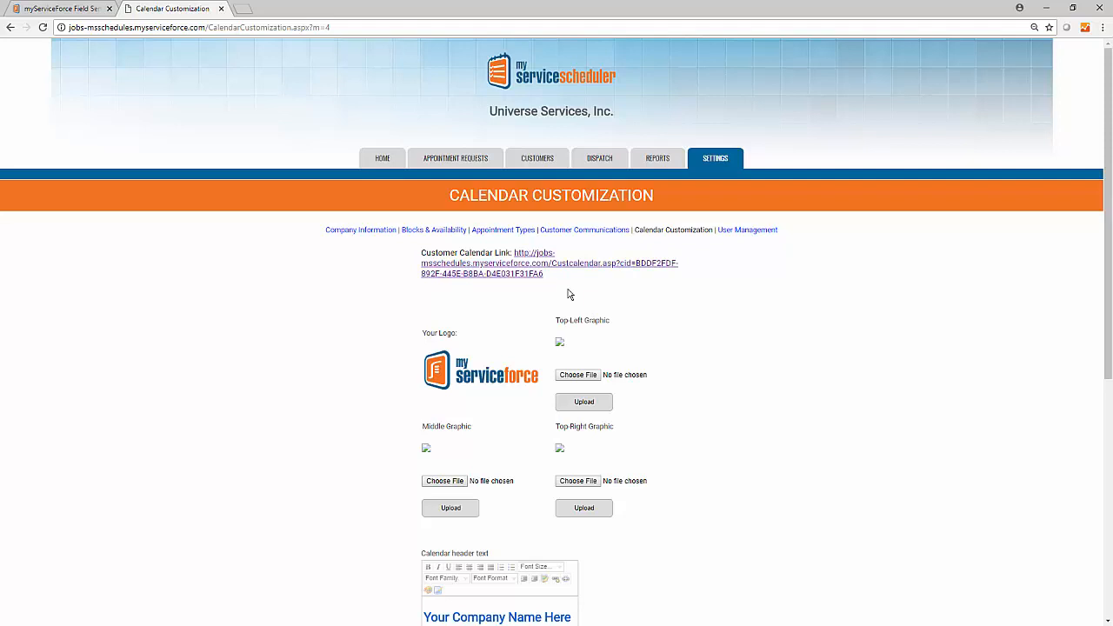
{"action": "left_click", "coordinate": [513, 275]}
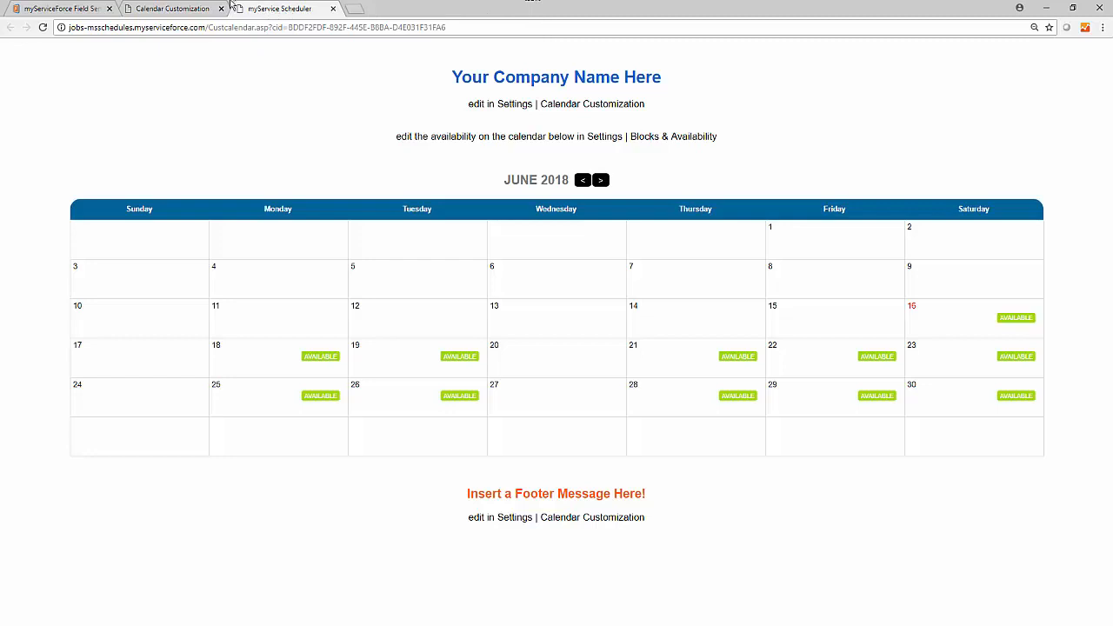
{"action": "left_click", "coordinate": [198, 8]}
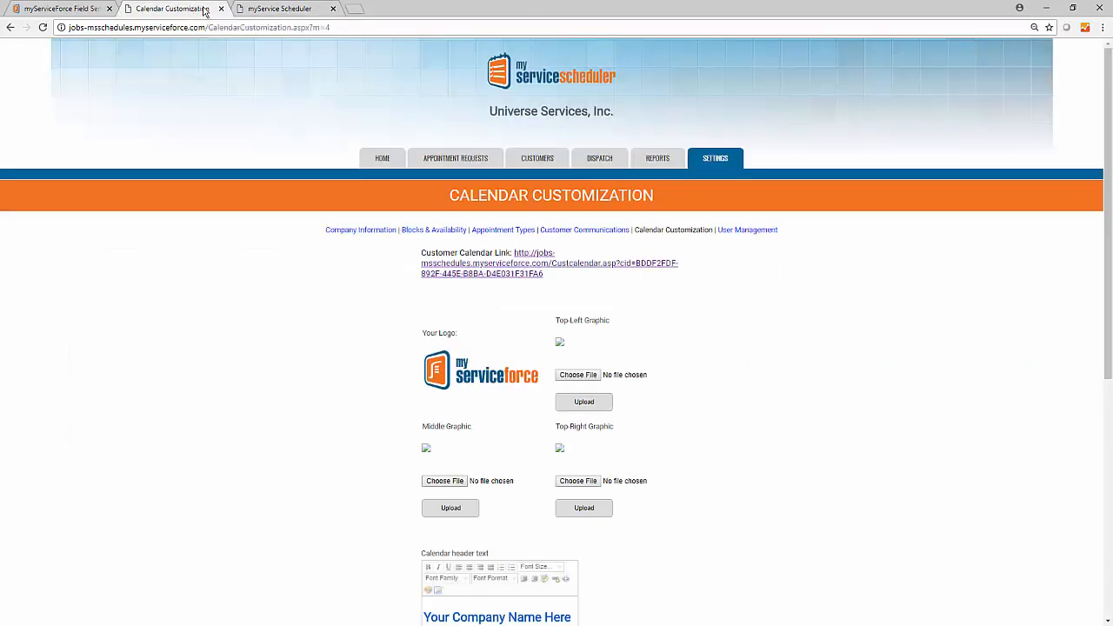
{"action": "left_click", "coordinate": [255, 12]}
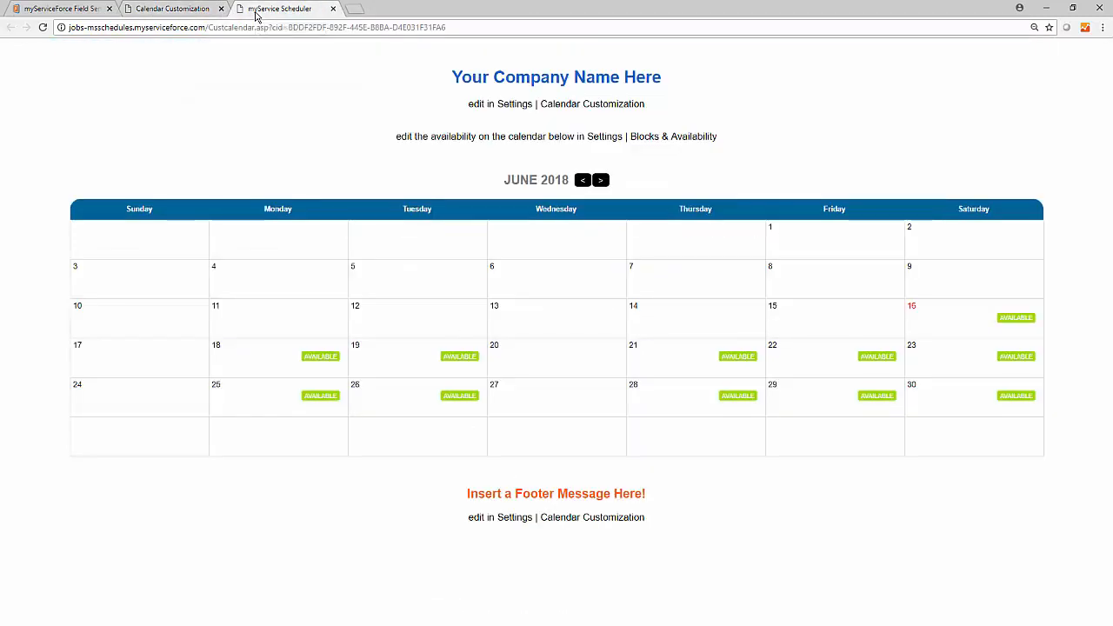
Step: Back in Calendar Customization, upload msf-logo-TL.png from the 000_temp folder as the Top-Left Graphic
{"action": "left_click", "coordinate": [191, 10]}
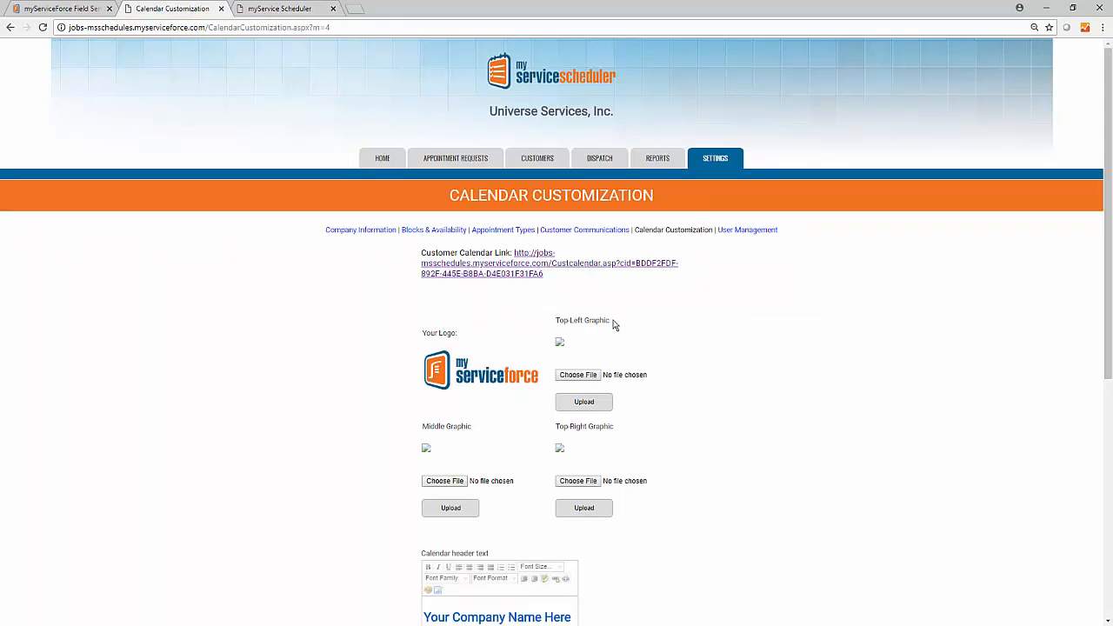
{"action": "left_click_drag", "start_coordinate": [613, 322], "coordinate": [556, 321]}
{"action": "left_click_drag", "start_coordinate": [618, 429], "coordinate": [583, 434]}
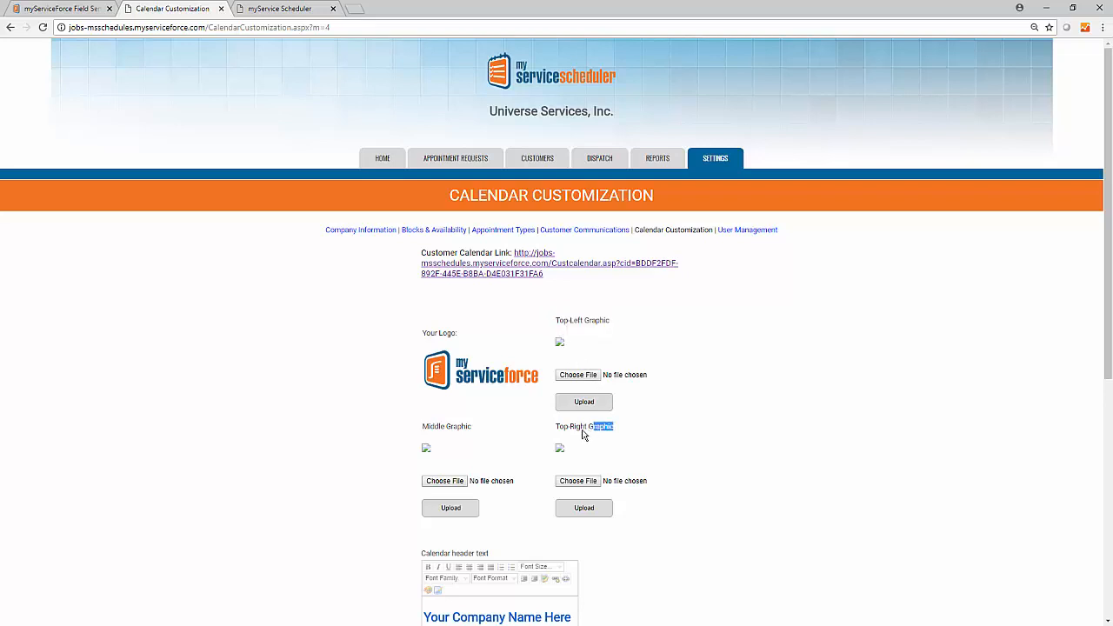
{"action": "left_click", "coordinate": [588, 383]}
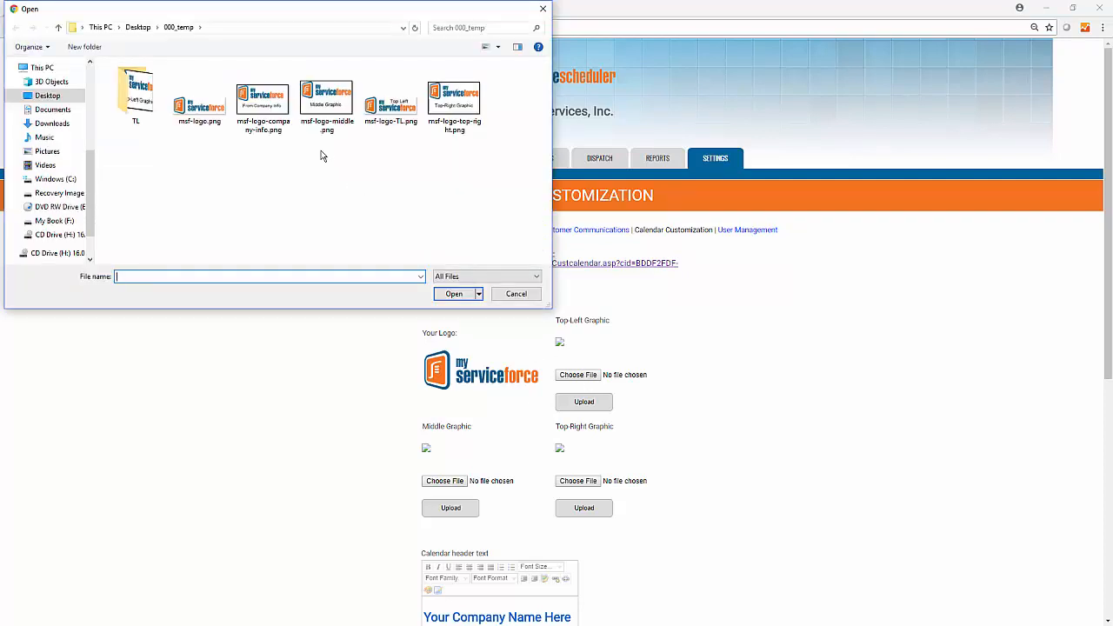
{"action": "left_click", "coordinate": [393, 111]}
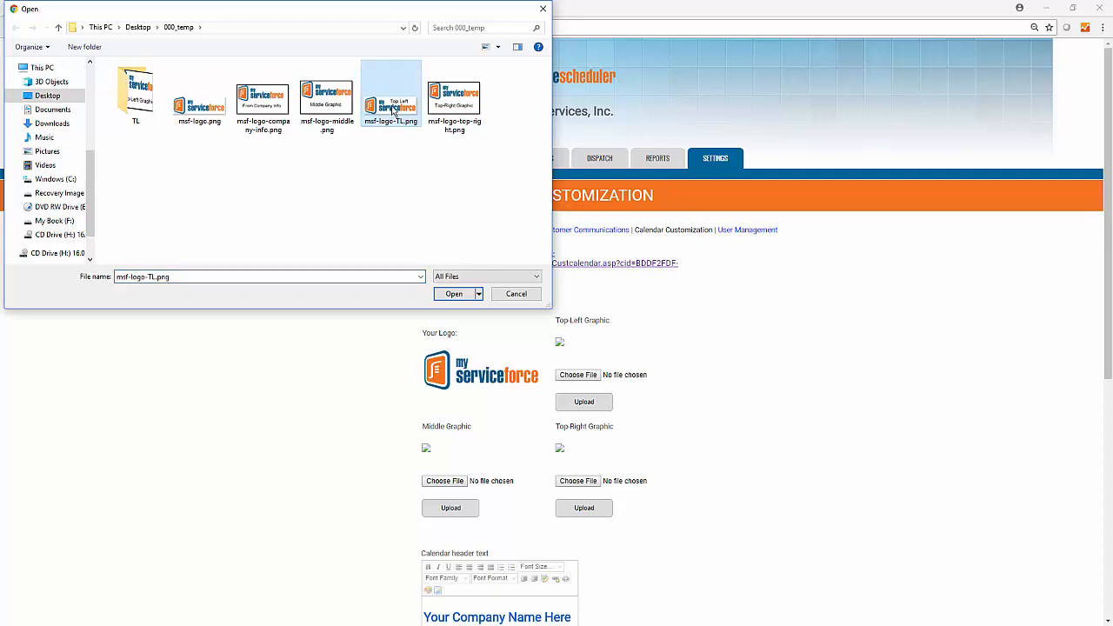
{"action": "left_click", "coordinate": [454, 295]}
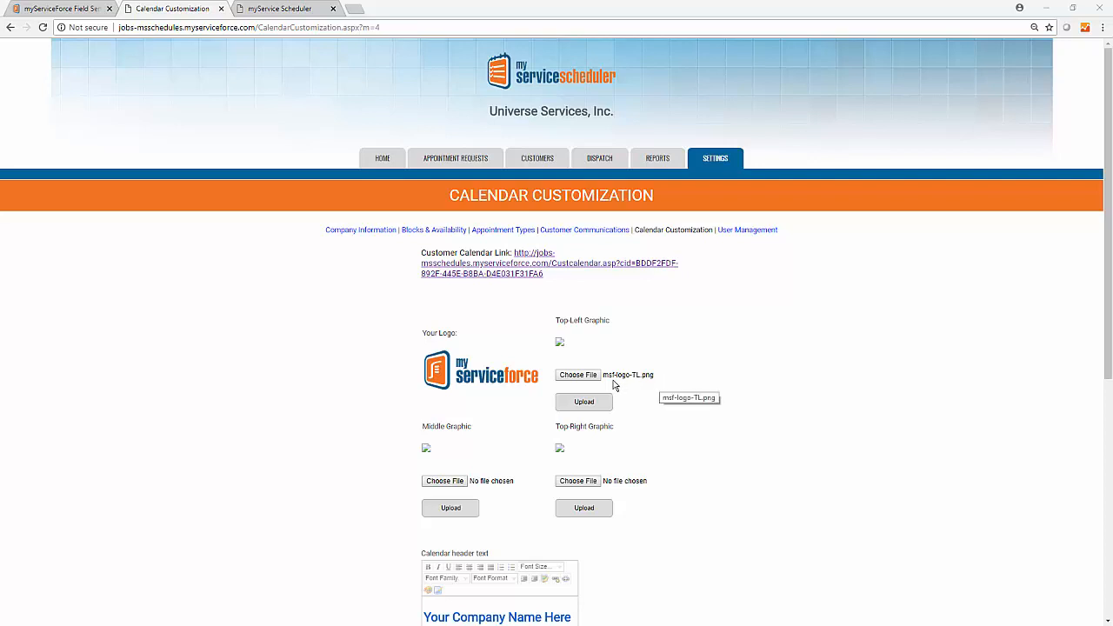
{"action": "left_click", "coordinate": [598, 406]}
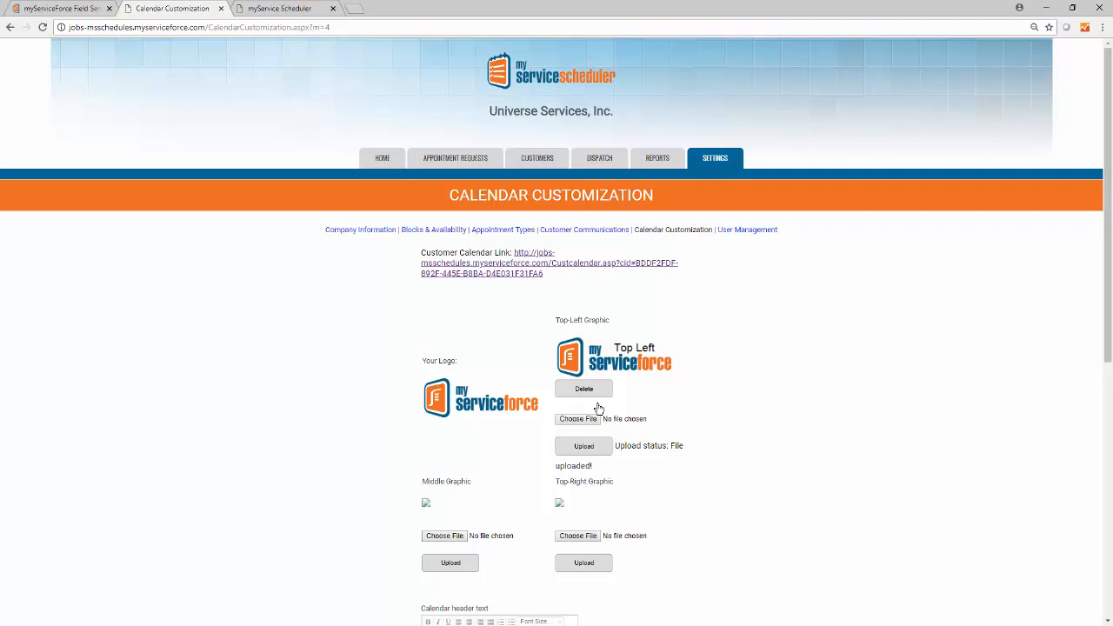
Step: Reload the customer calendar to check the top-left graphic, and return to Calendar Customization
{"action": "left_click", "coordinate": [287, 11]}
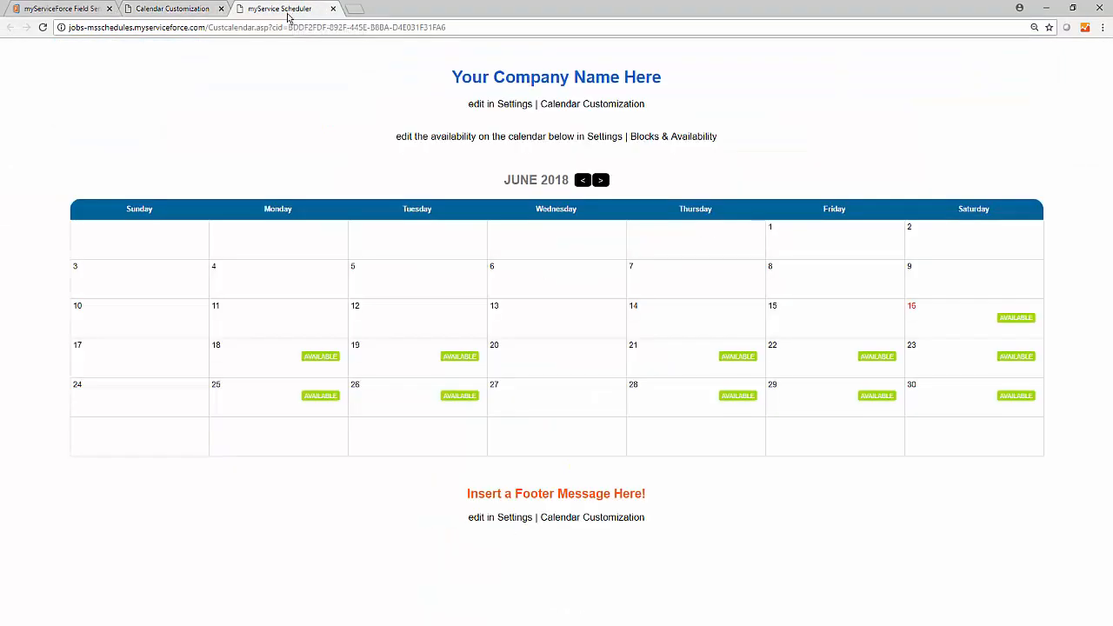
{"action": "left_click", "coordinate": [45, 29]}
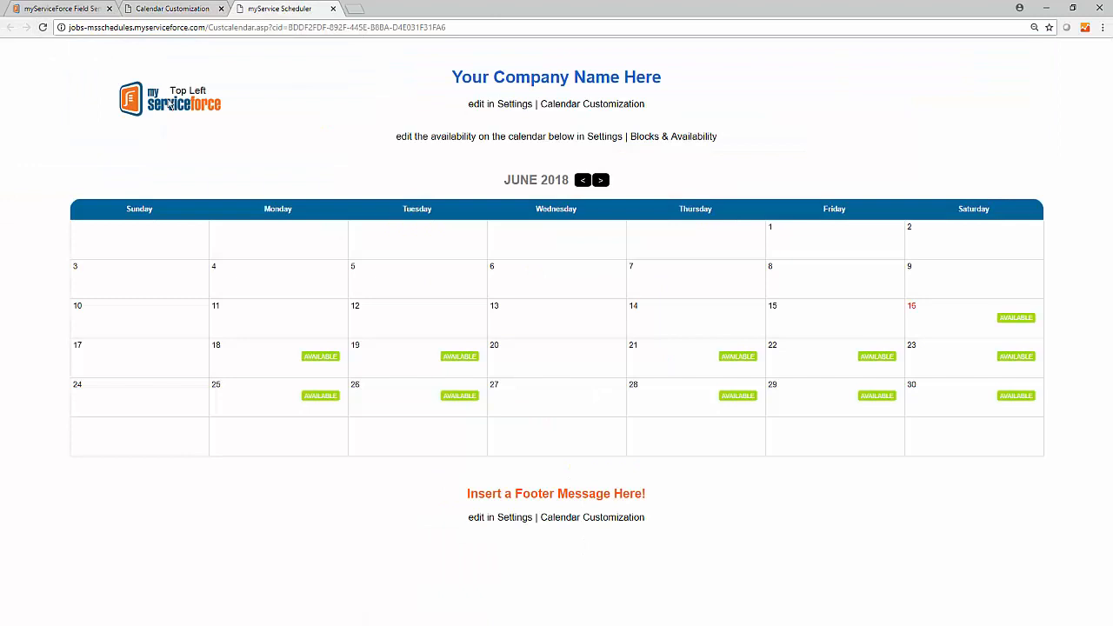
{"action": "left_click", "coordinate": [193, 8]}
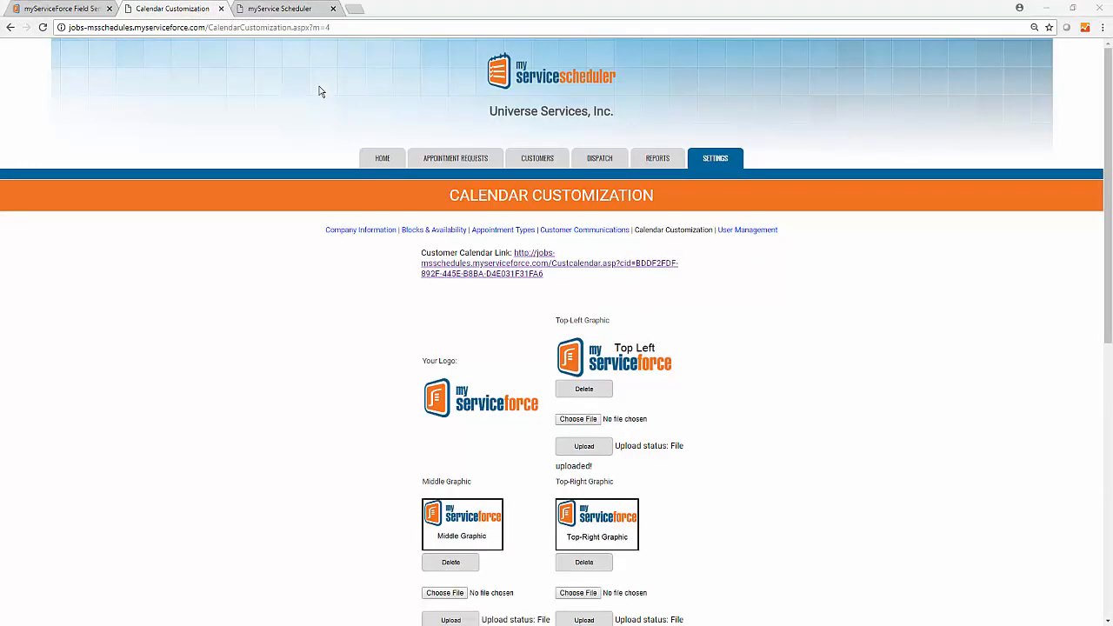
Step: Reload the customer calendar to check the middle and top-right graphics, and return to Calendar Customization
{"action": "left_click", "coordinate": [283, 8]}
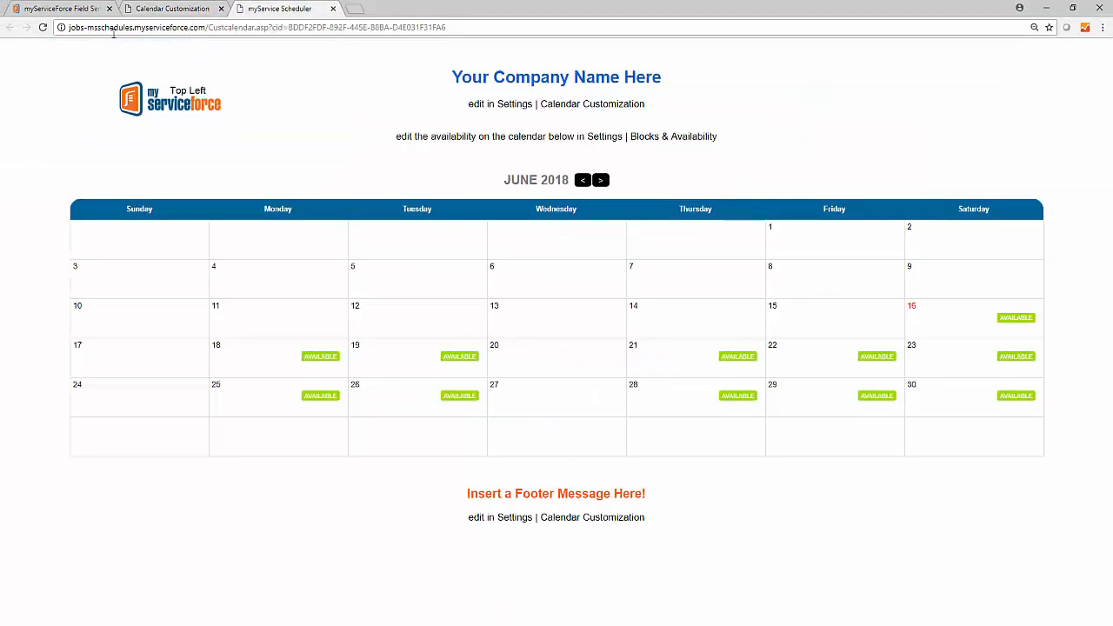
{"action": "left_click", "coordinate": [43, 28]}
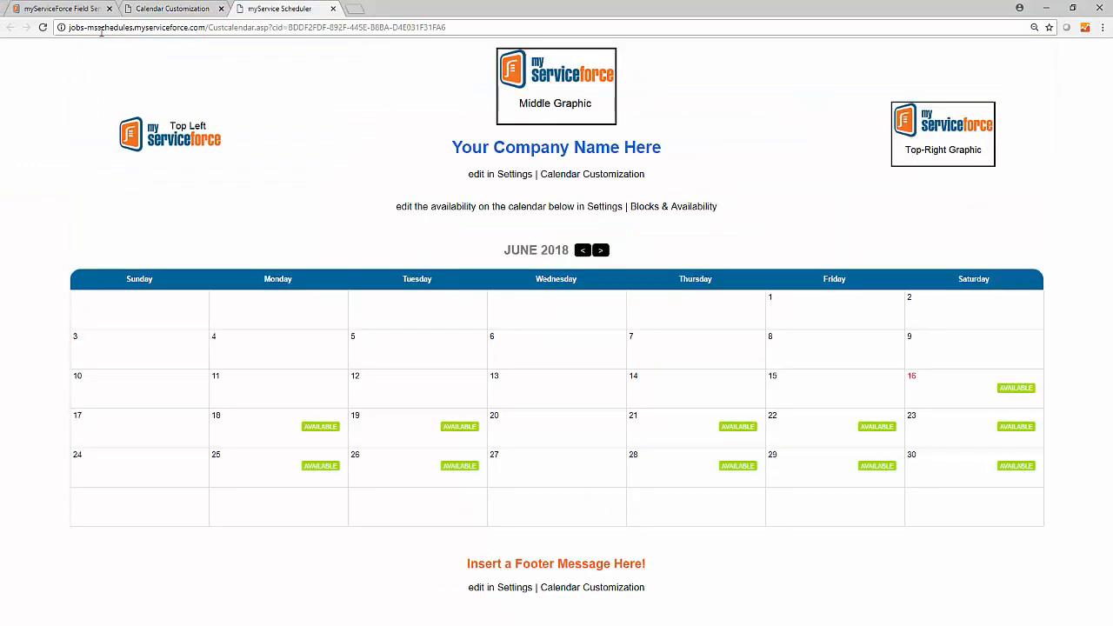
{"action": "left_click", "coordinate": [160, 10]}
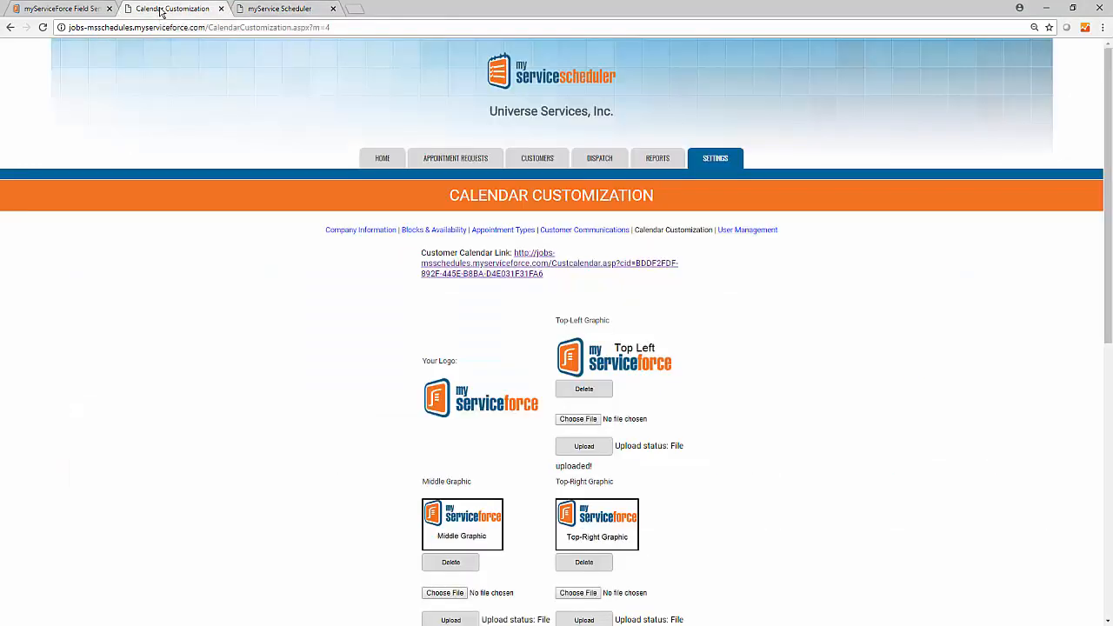
Step: Replace the calendar header text with "Universe Services, Inc." and, on a second line, "Providing service to every corner of our universe!"
{"action": "left_click_drag", "start_coordinate": [1109, 333], "coordinate": [1109, 596]}
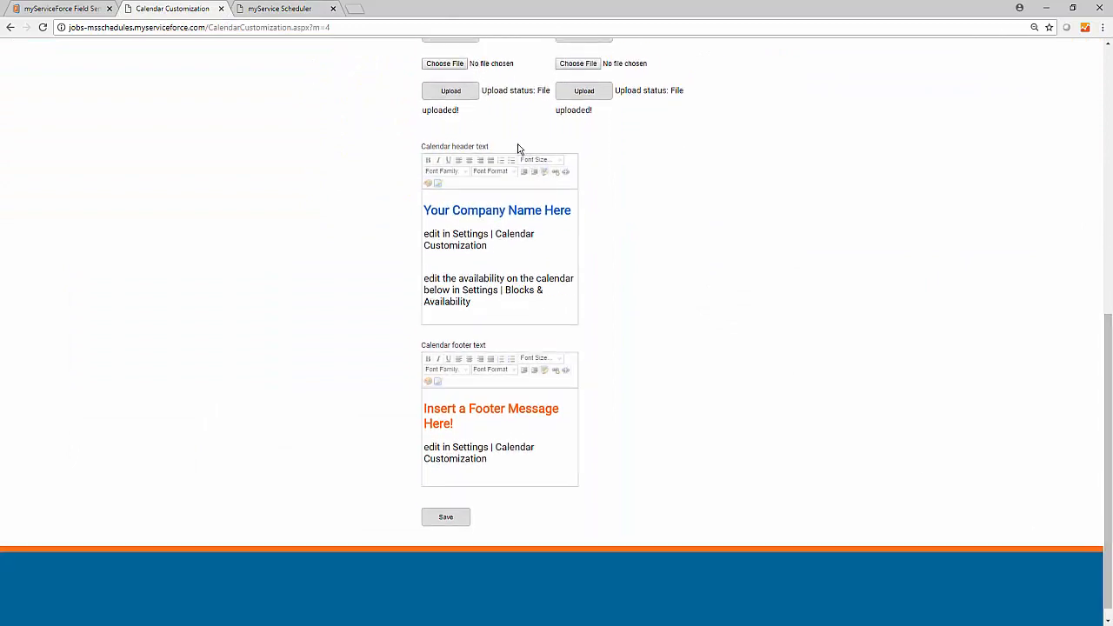
{"action": "mouse_move", "coordinate": [489, 147]}
{"action": "left_mouse_down"}
{"action": "mouse_move", "coordinate": [421, 147]}
{"action": "mouse_move", "coordinate": [481, 153]}
{"action": "left_mouse_up"}
{"action": "left_click_drag", "start_coordinate": [494, 301], "coordinate": [419, 211]}
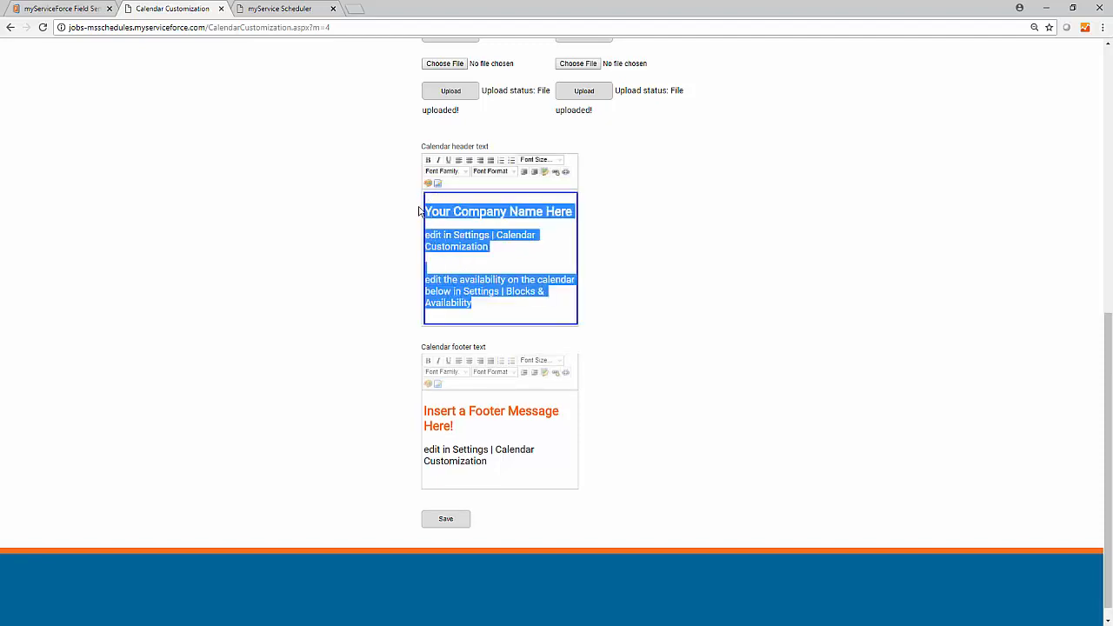
{"action": "key", "text": "Delete"}
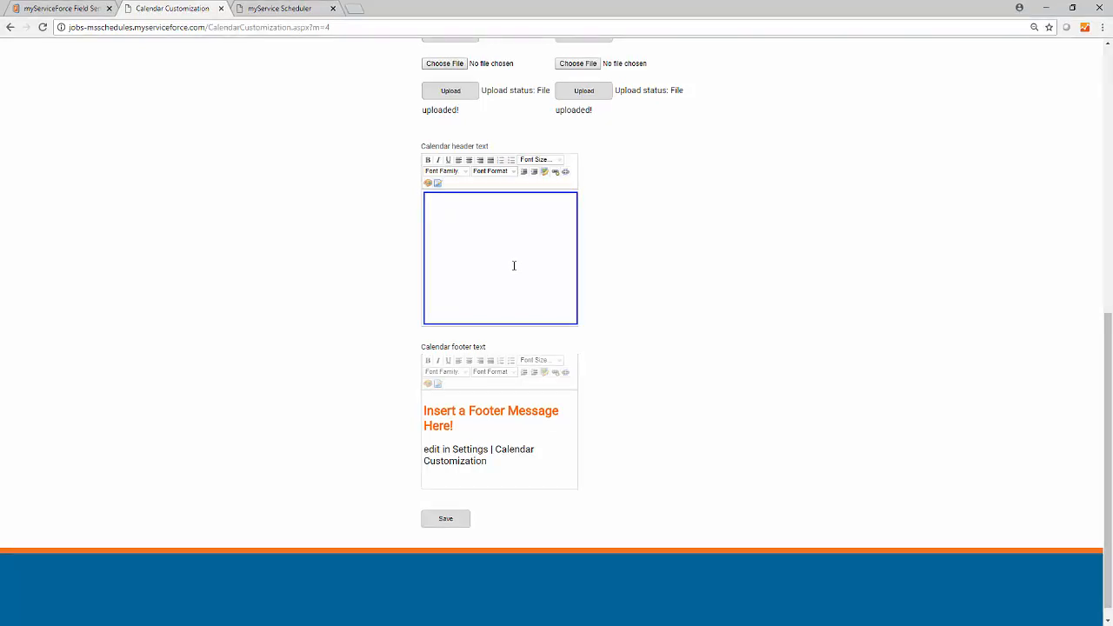
{"action": "type", "text": "Universe Services, Inc.\\nProviding service to every corner of our universe!"}
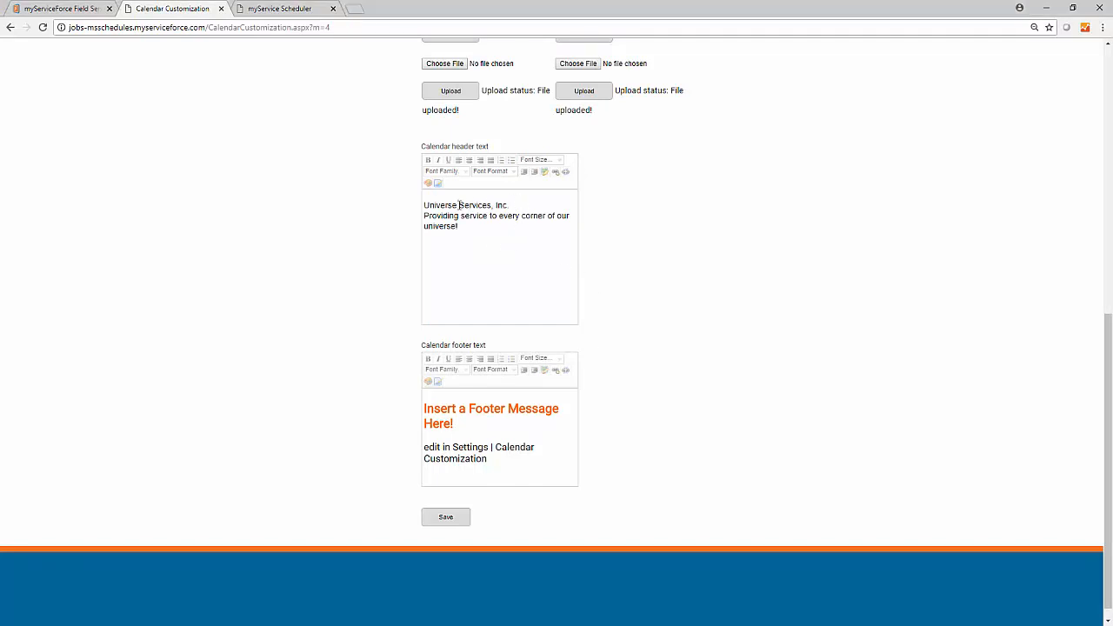
Step: Format the header's company name line as Heading 1 and the slogan line beneath it as Heading 3
{"action": "left_click_drag", "start_coordinate": [510, 205], "coordinate": [426, 205]}
{"action": "left_click", "coordinate": [511, 173]}
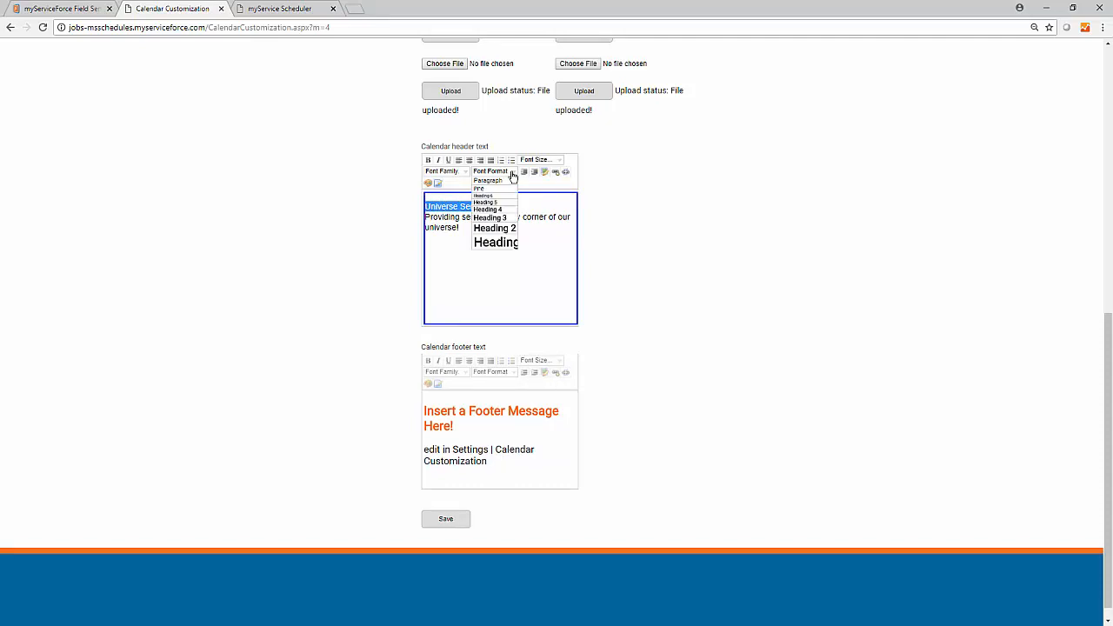
{"action": "left_click", "coordinate": [495, 242]}
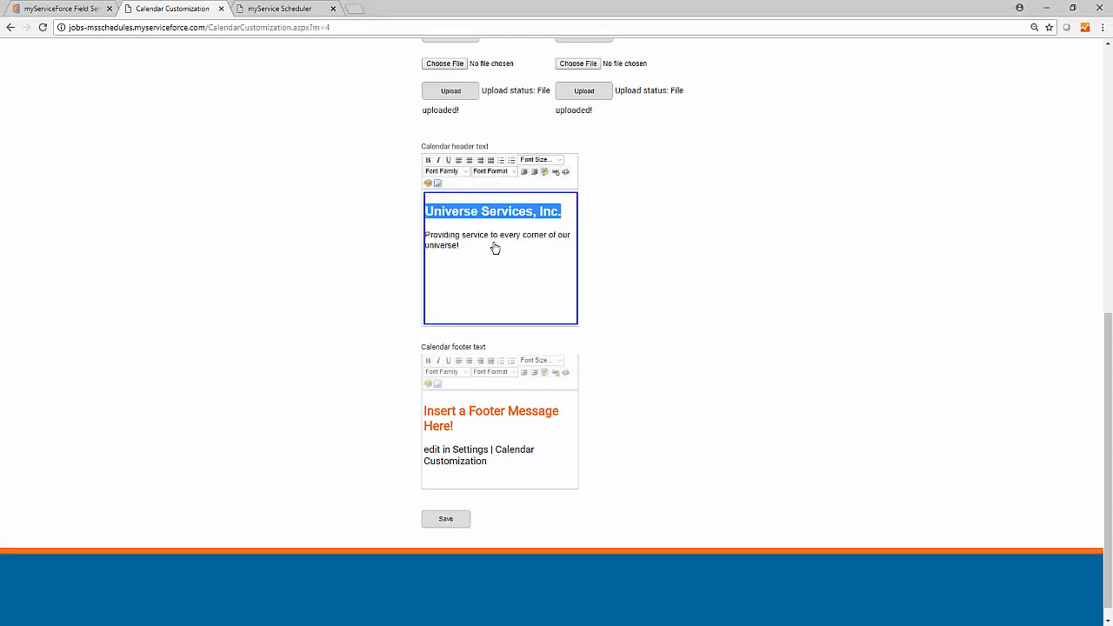
{"action": "left_click_drag", "start_coordinate": [459, 249], "coordinate": [425, 234]}
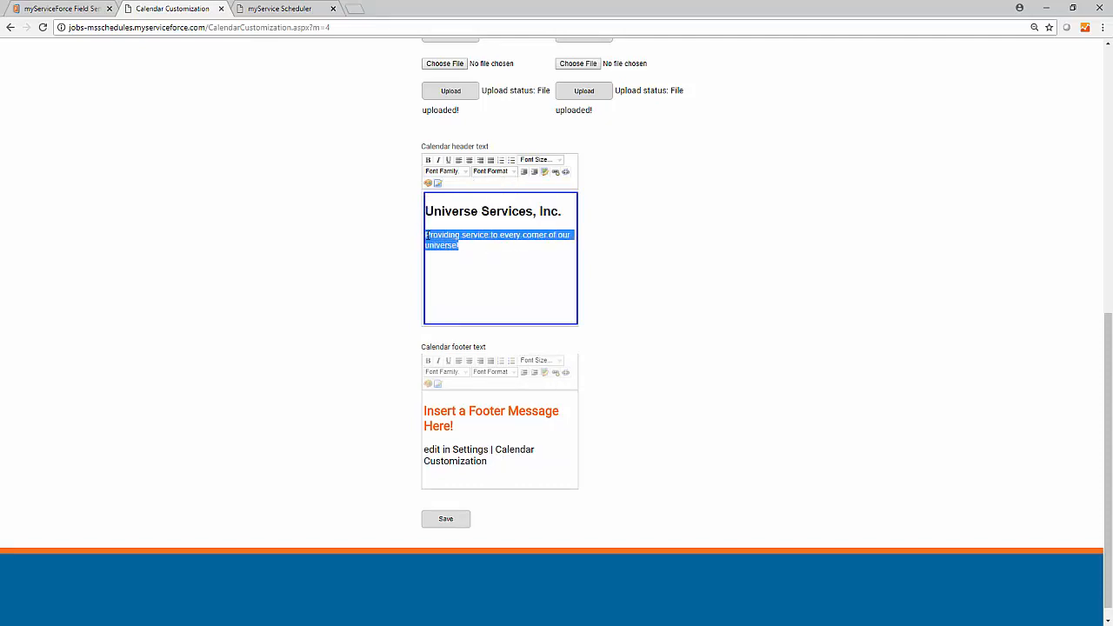
{"action": "left_click", "coordinate": [496, 176]}
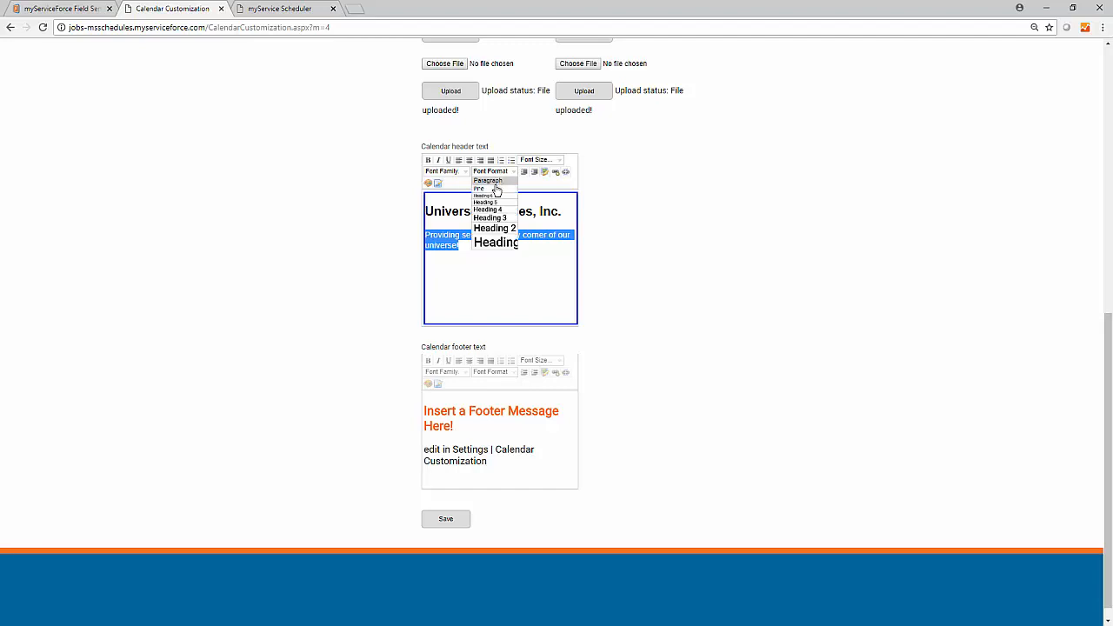
{"action": "left_click", "coordinate": [491, 217]}
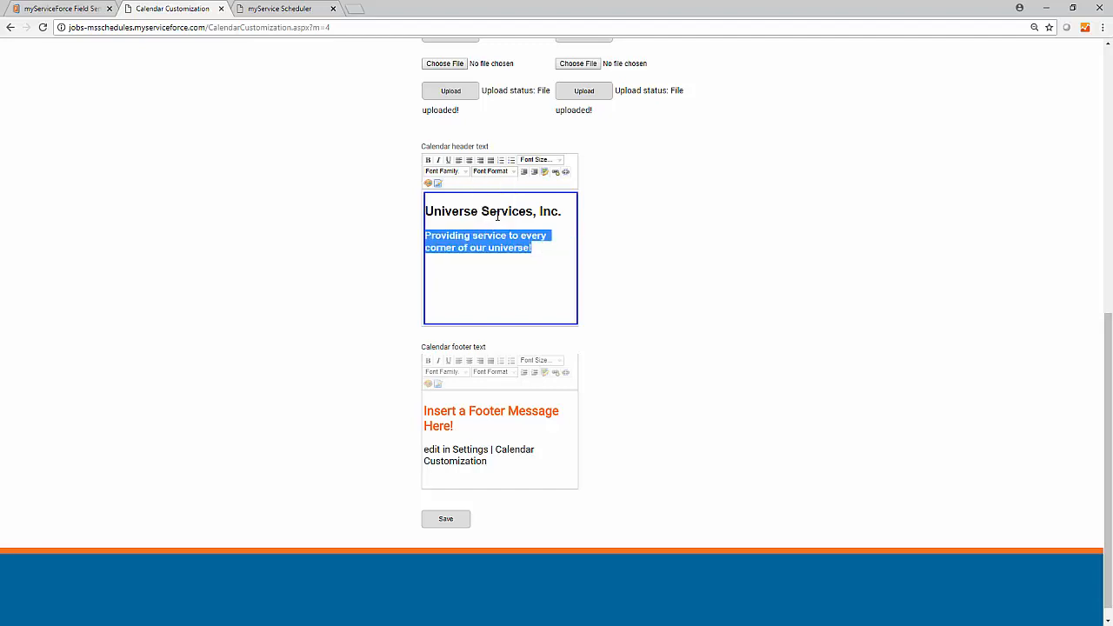
Step: Make the header's slogan italic and dark red, and save the calendar customization
{"action": "left_click", "coordinate": [427, 184]}
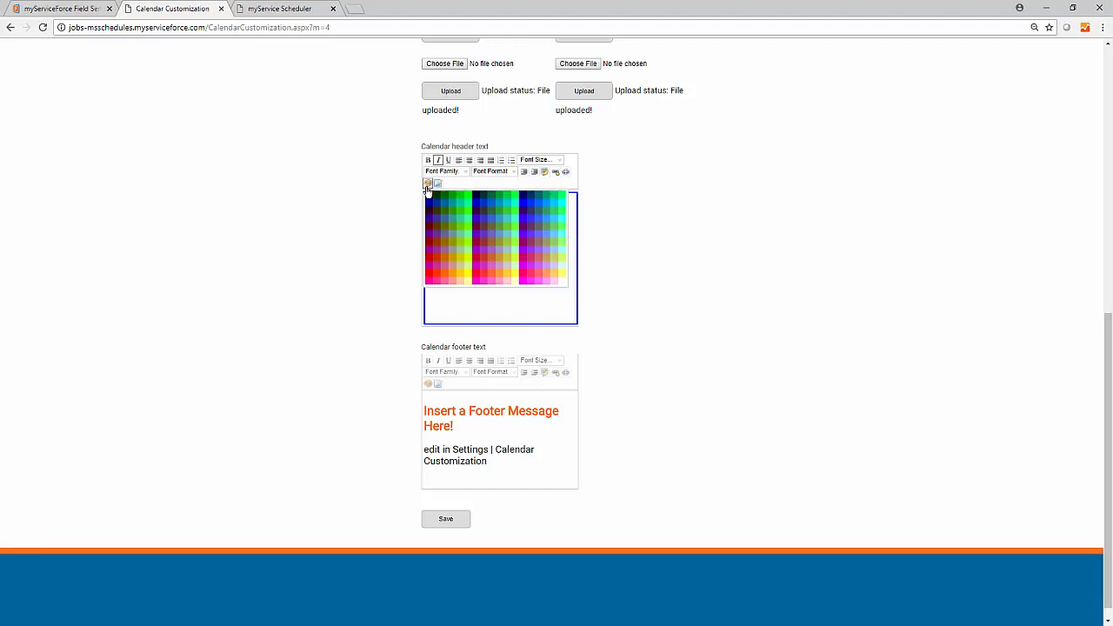
{"action": "left_click", "coordinate": [476, 258]}
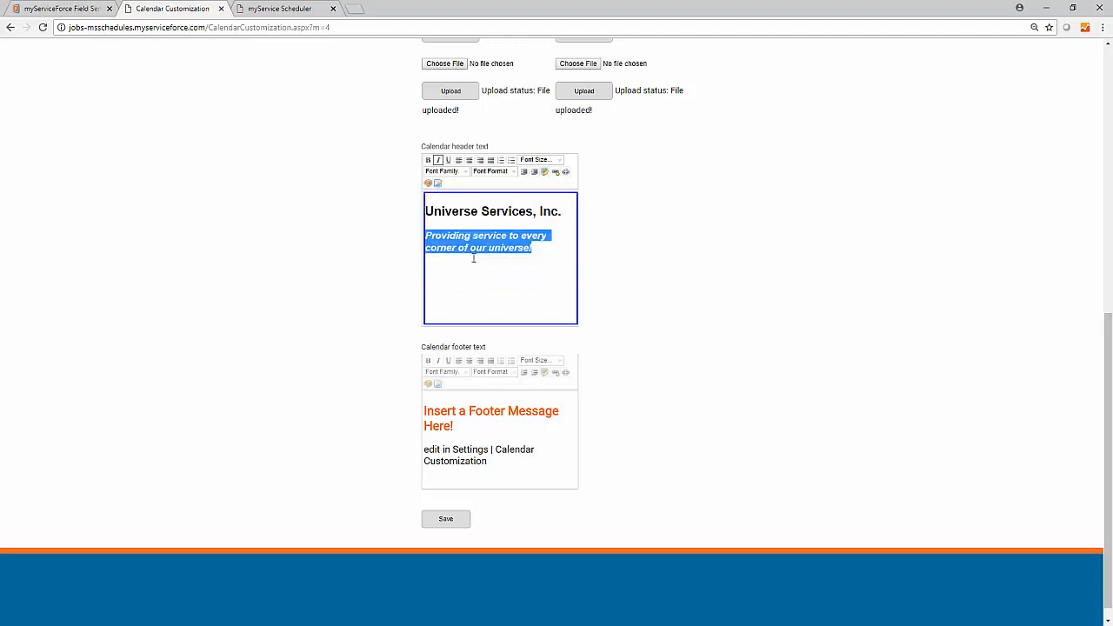
{"action": "left_click", "coordinate": [541, 288]}
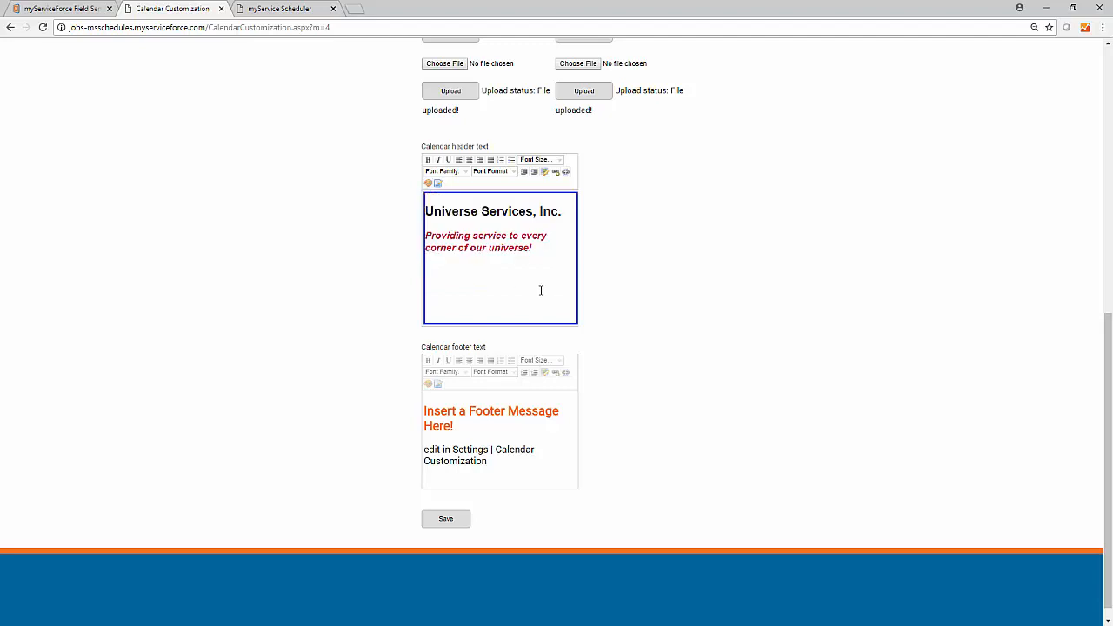
{"action": "left_click", "coordinate": [452, 523]}
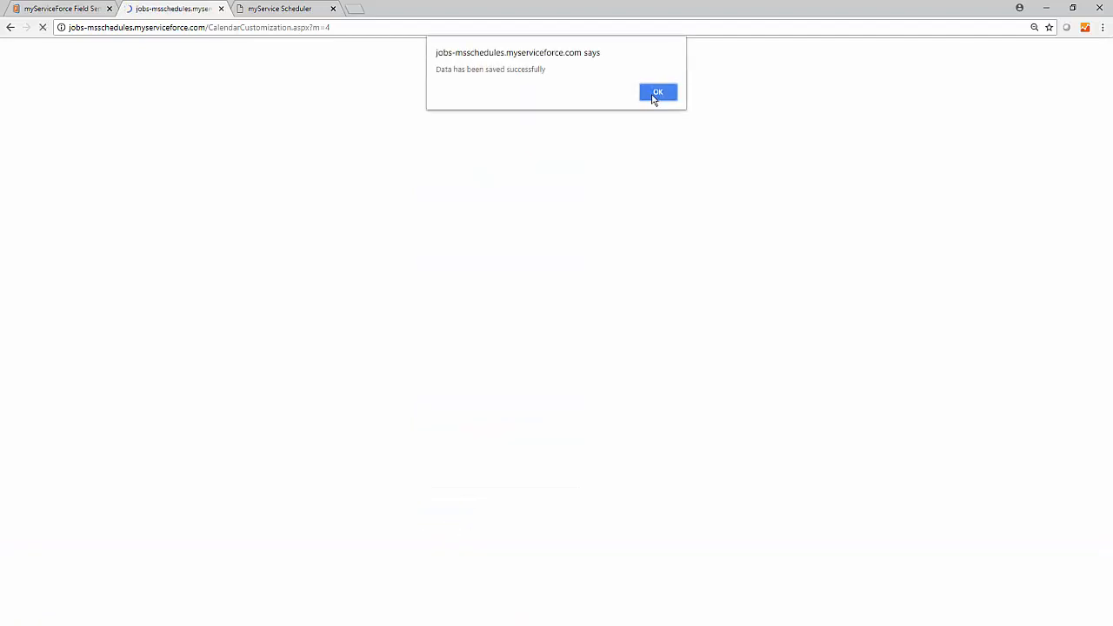
{"action": "left_click", "coordinate": [654, 96]}
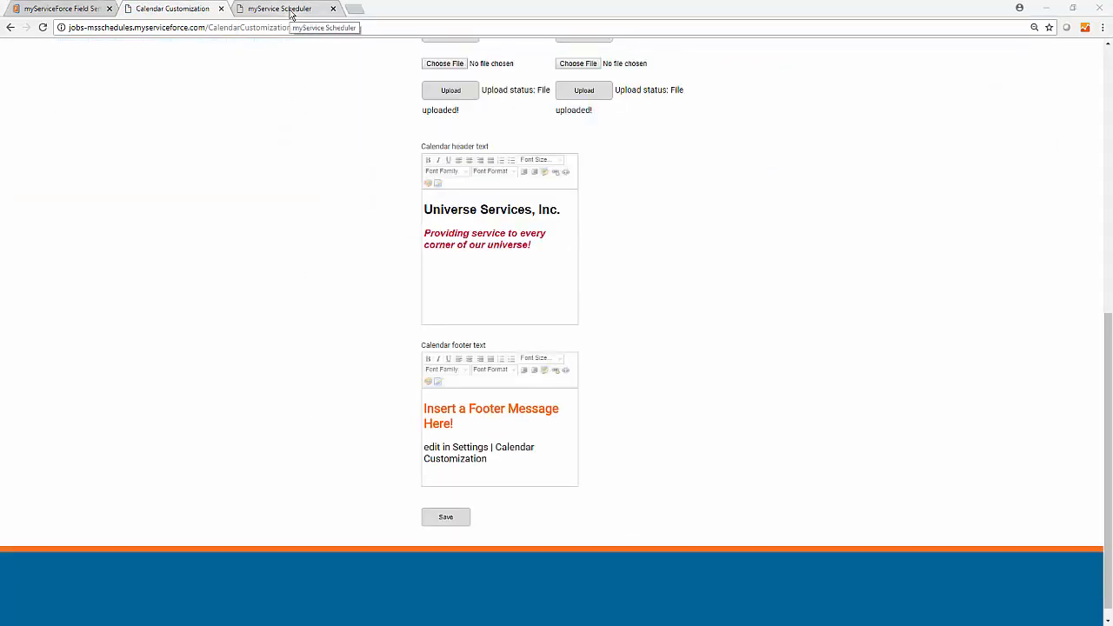
Step: Reload the customer calendar to check the formatted header text, and return to Calendar Customization
{"action": "left_click", "coordinate": [291, 11]}
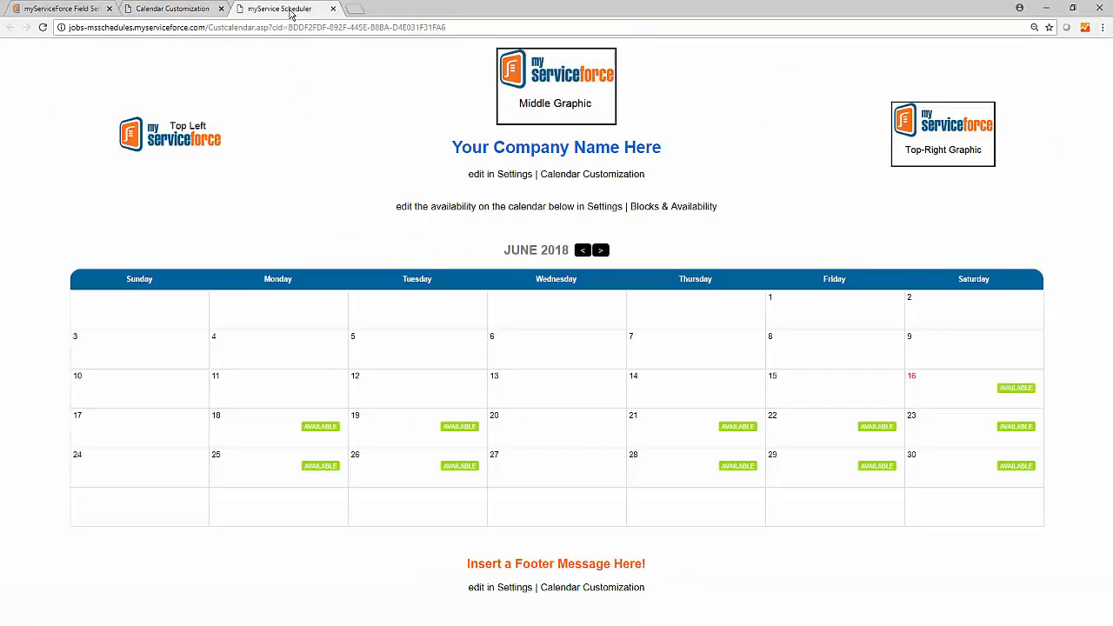
{"action": "left_click", "coordinate": [42, 27]}
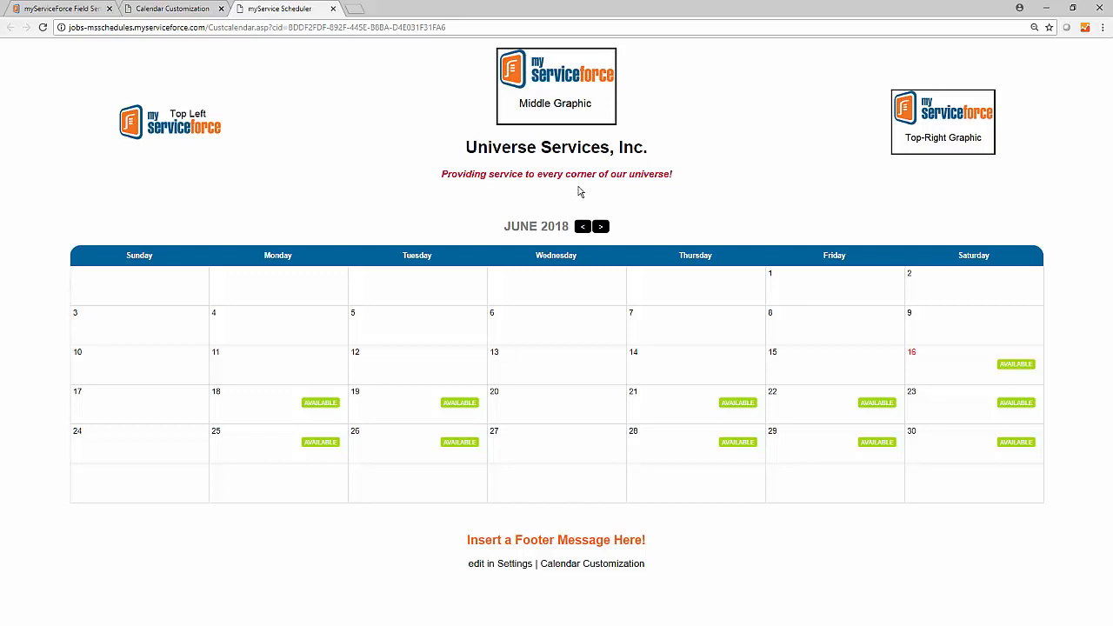
{"action": "left_click", "coordinate": [178, 10]}
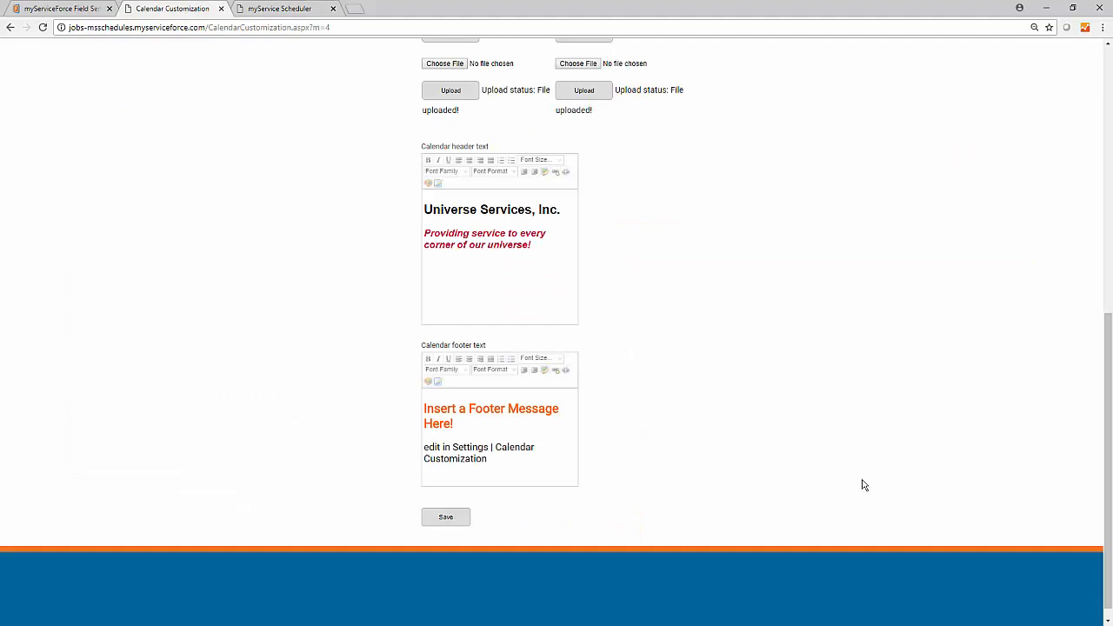
Step: Replace the calendar footer text with "Have a great day!" and choose font size 5 (18pt) for it
{"action": "left_click_drag", "start_coordinate": [516, 462], "coordinate": [354, 397]}
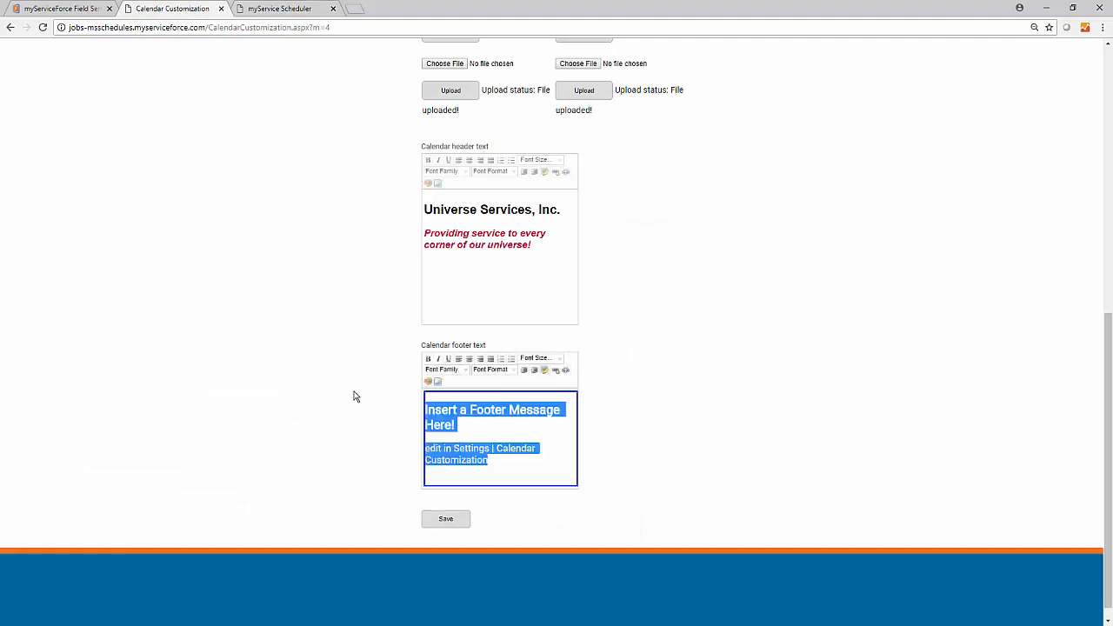
{"action": "key", "text": "Delete"}
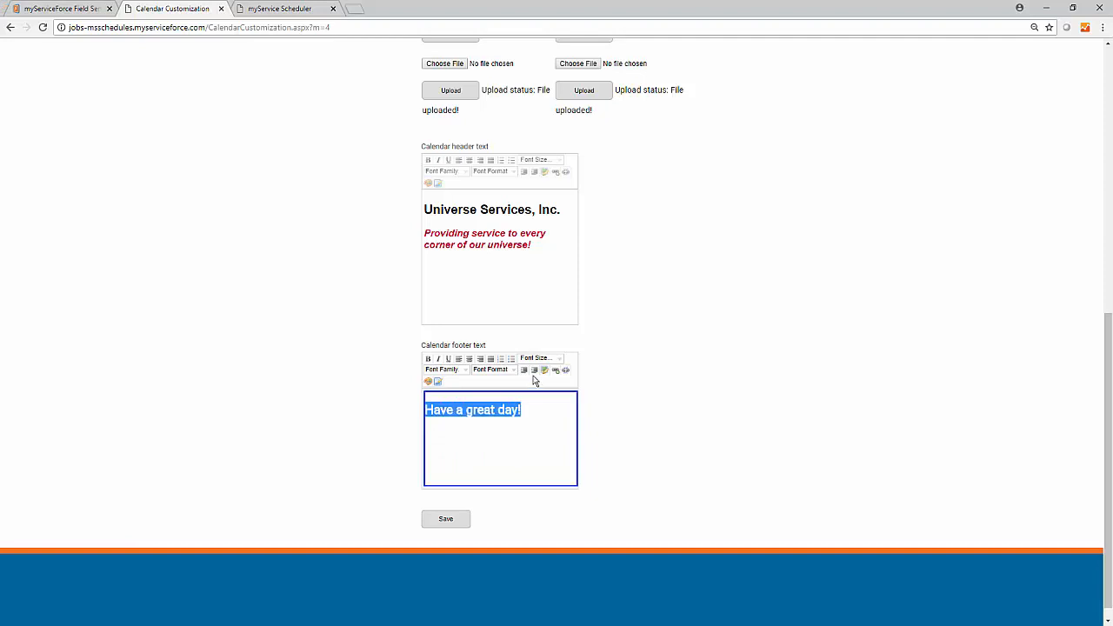
{"action": "left_click", "coordinate": [550, 359]}
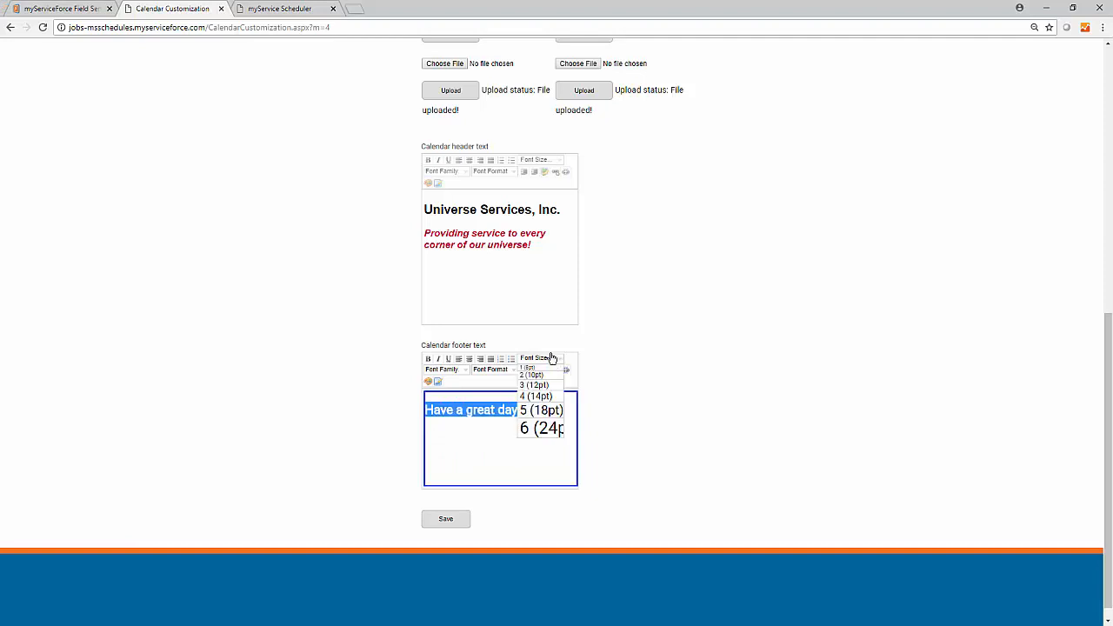
{"action": "left_click", "coordinate": [538, 415]}
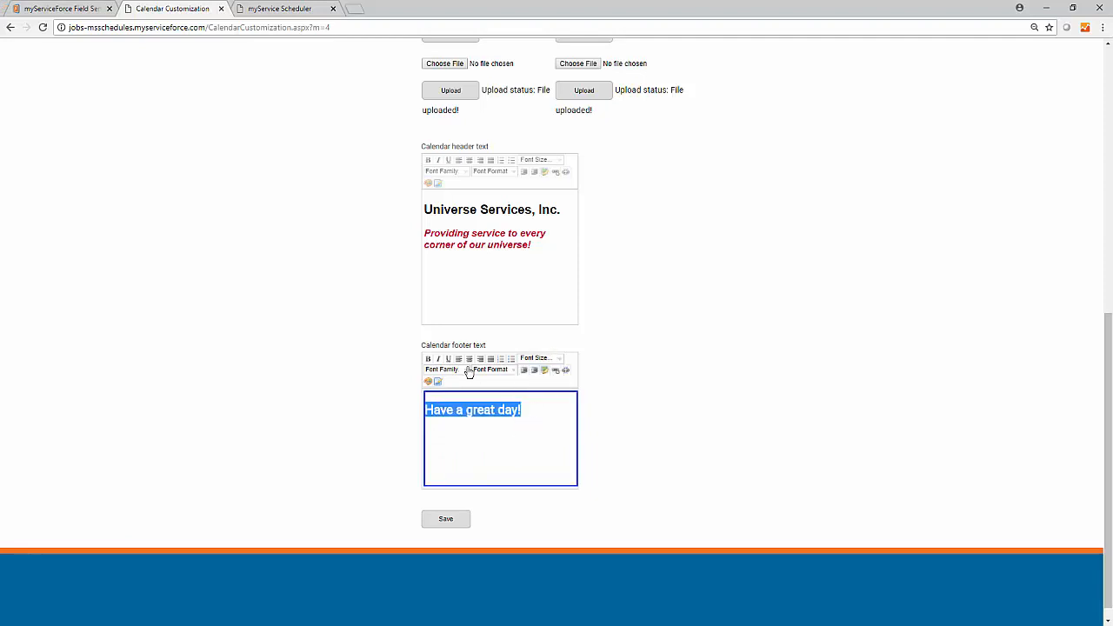
Step: Italicize the footer message and save the calendar customization
{"action": "left_click", "coordinate": [438, 359]}
{"action": "left_click", "coordinate": [427, 381]}
{"action": "left_click", "coordinate": [446, 517]}
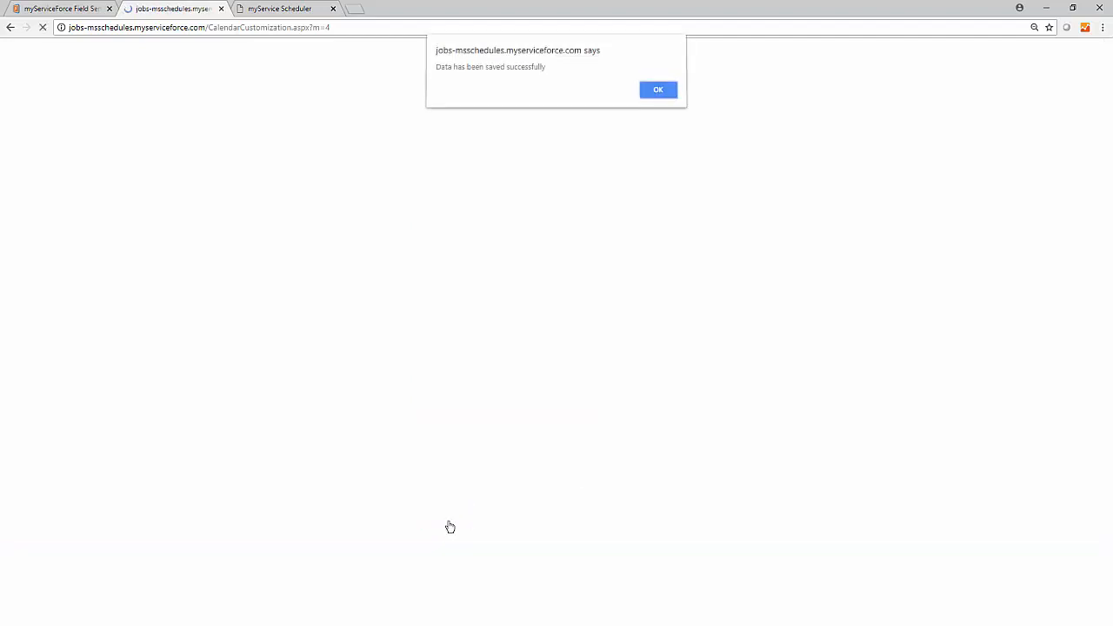
{"action": "left_click", "coordinate": [658, 90]}
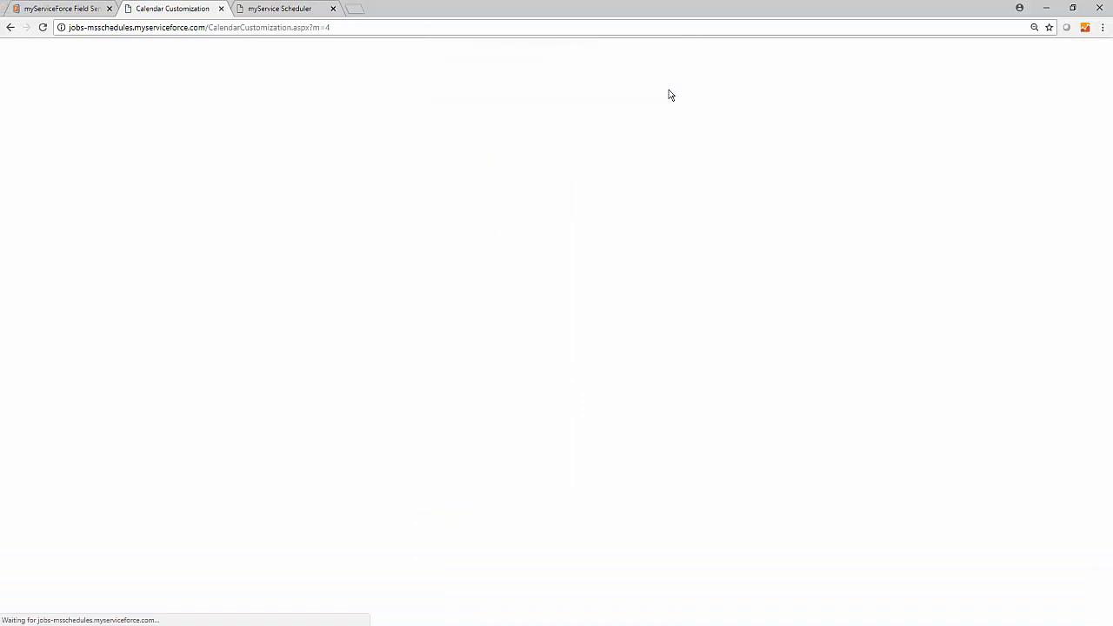
Step: Reload the customer calendar to check the footer message, and return to Calendar Customization
{"action": "left_click", "coordinate": [43, 27]}
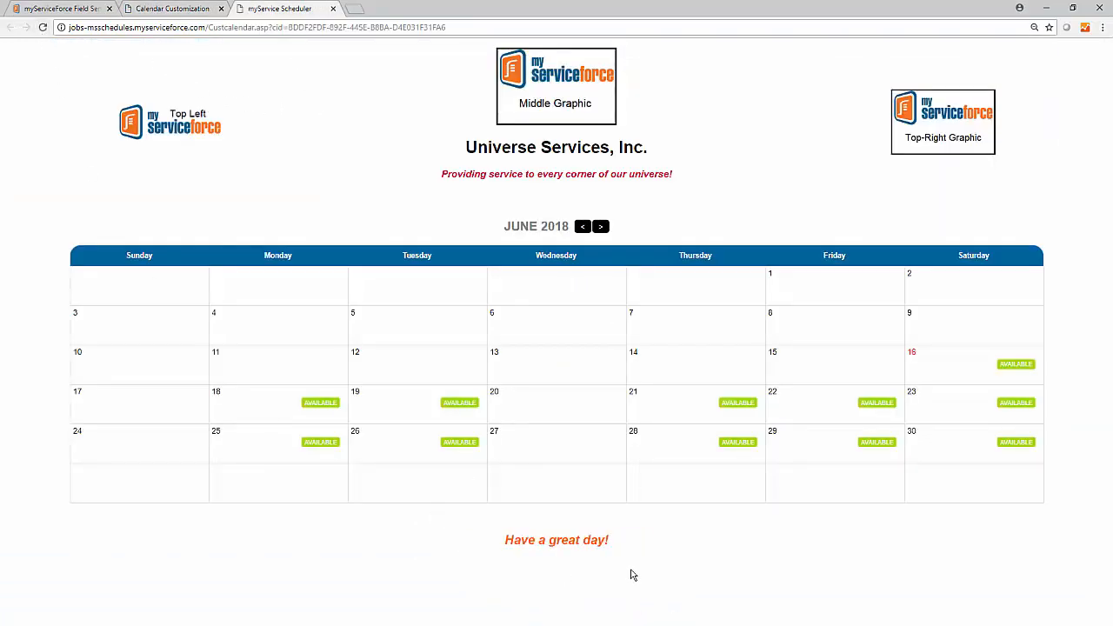
{"action": "left_click", "coordinate": [170, 10]}
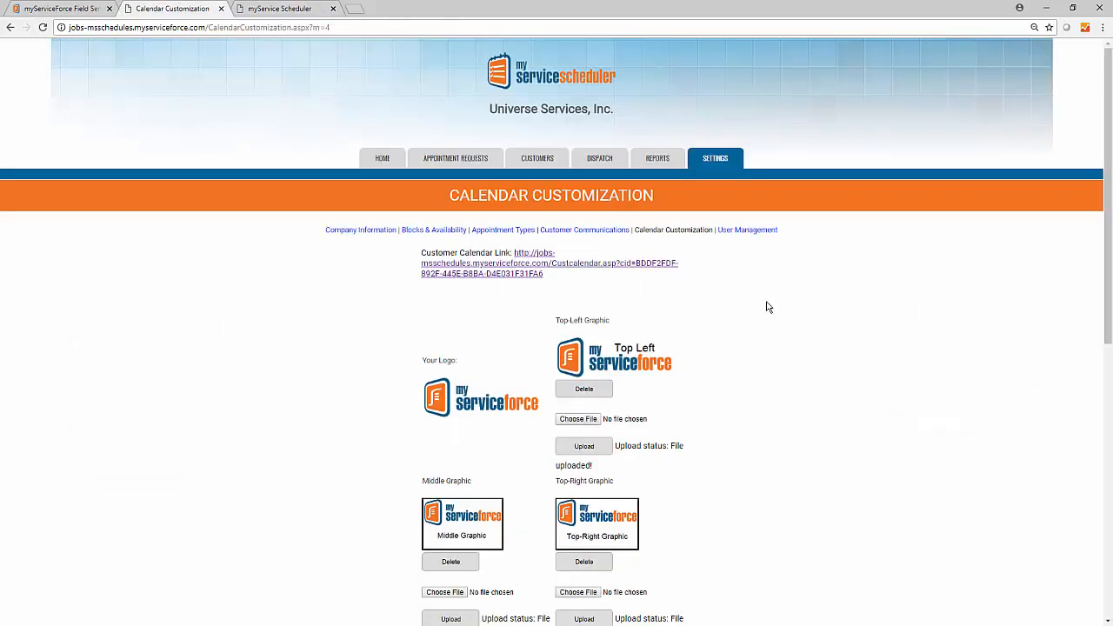
Step: Open User Management and view the Invite User form, cancelling it without sending an invitation
{"action": "left_click", "coordinate": [753, 233]}
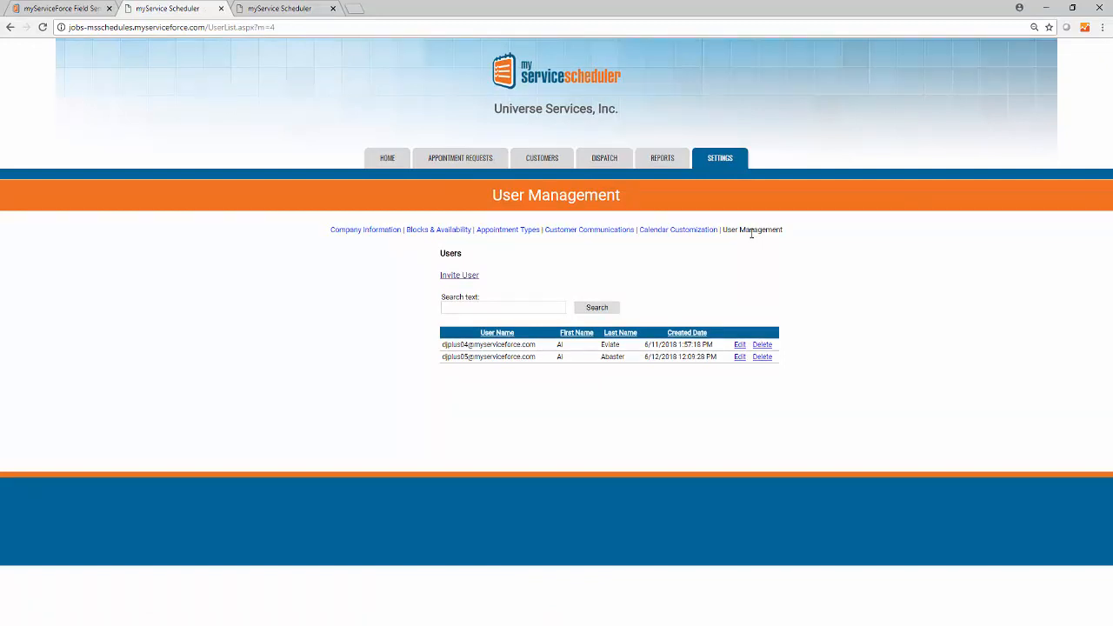
{"action": "left_click", "coordinate": [461, 278]}
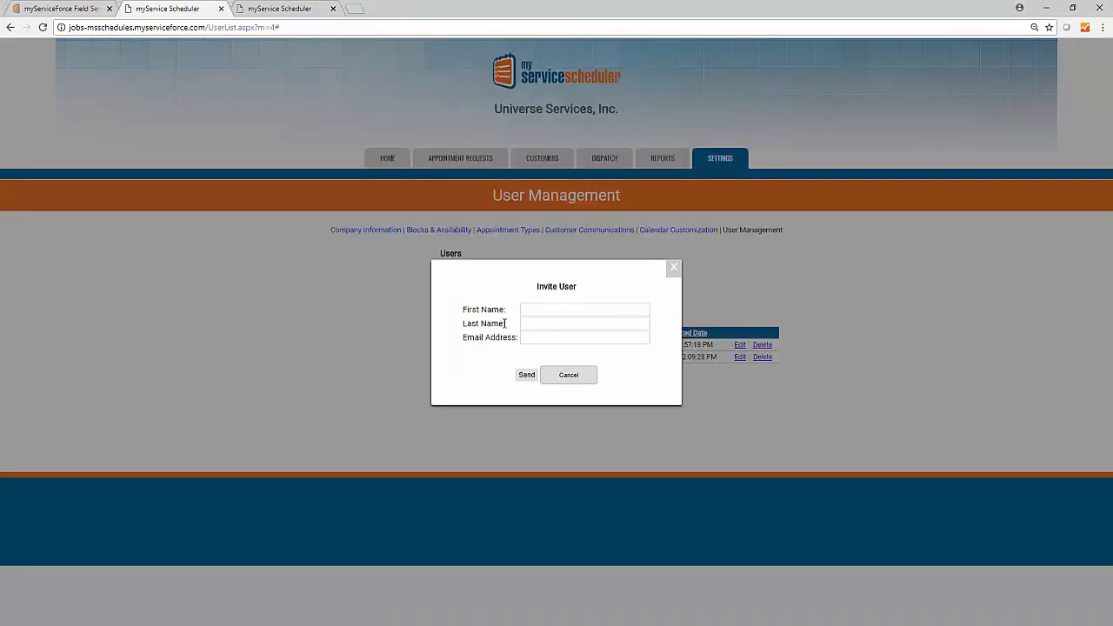
{"action": "left_click", "coordinate": [567, 375]}
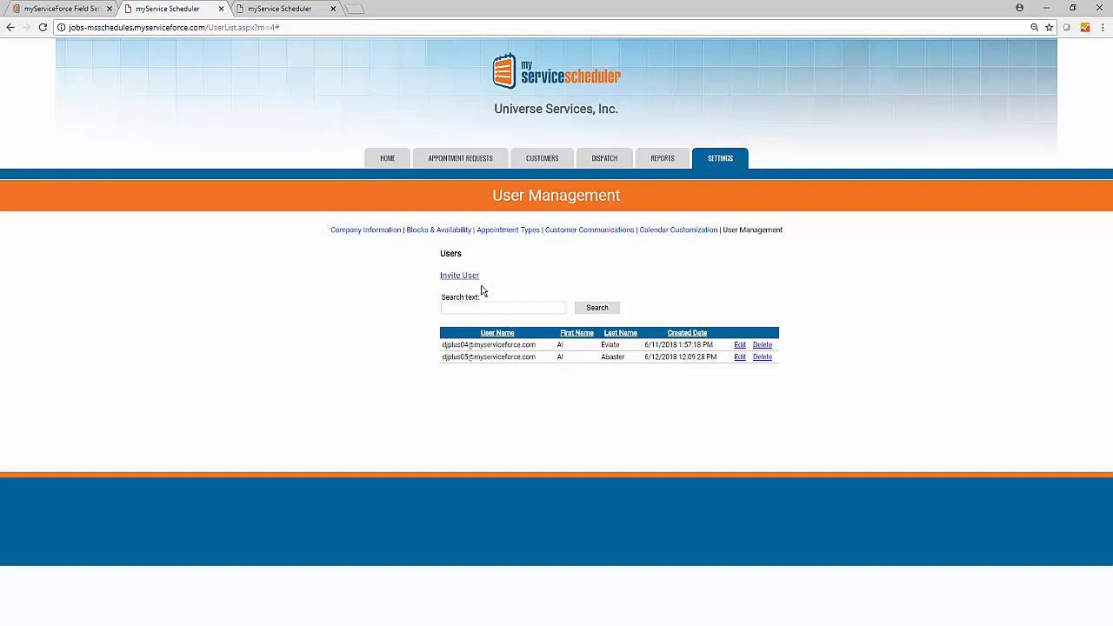
Step: Examine the user search field and the first listed user's edit page, and return to the user list
{"action": "left_click_drag", "start_coordinate": [485, 301], "coordinate": [443, 298]}
{"action": "left_click", "coordinate": [472, 309]}
{"action": "left_click", "coordinate": [740, 346]}
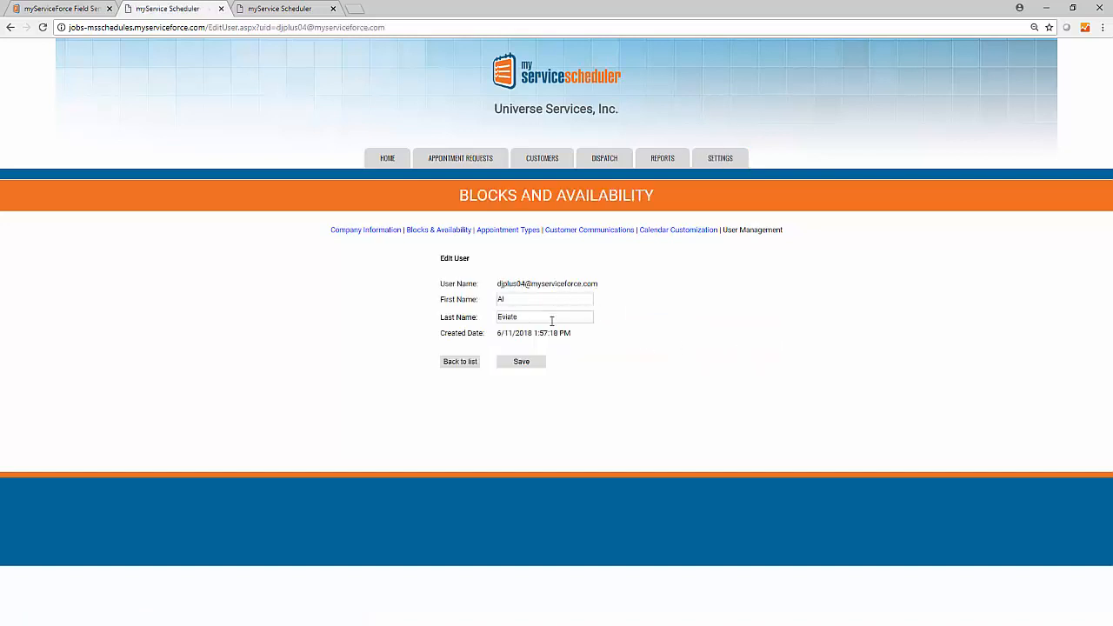
{"action": "left_click", "coordinate": [469, 365]}
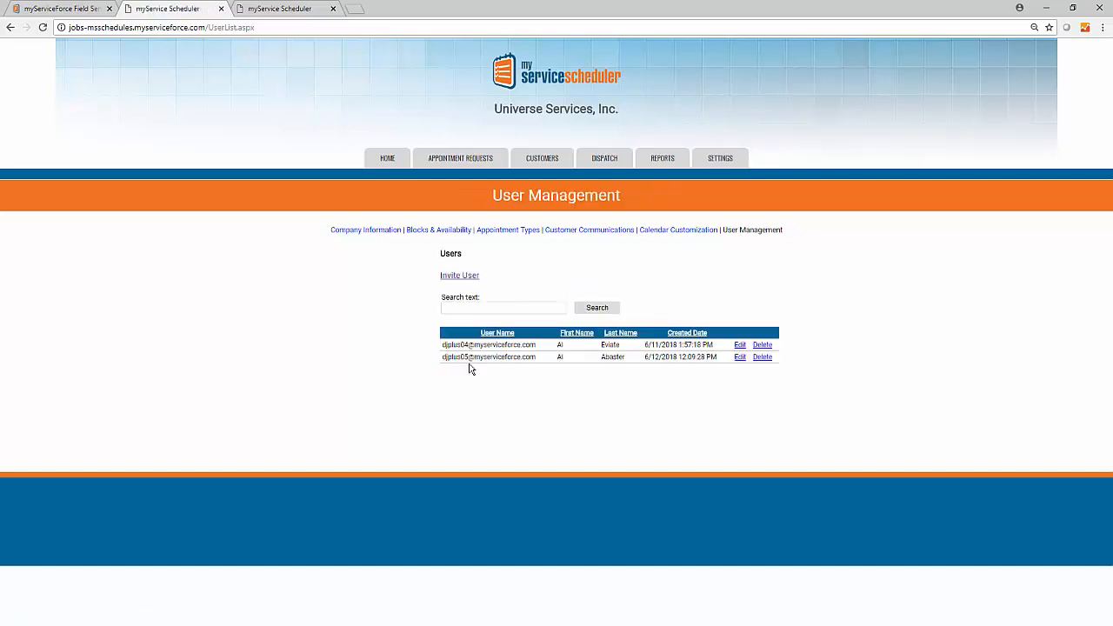
Step: Start deleting the second listed user and cancel the deletion
{"action": "left_click", "coordinate": [763, 358]}
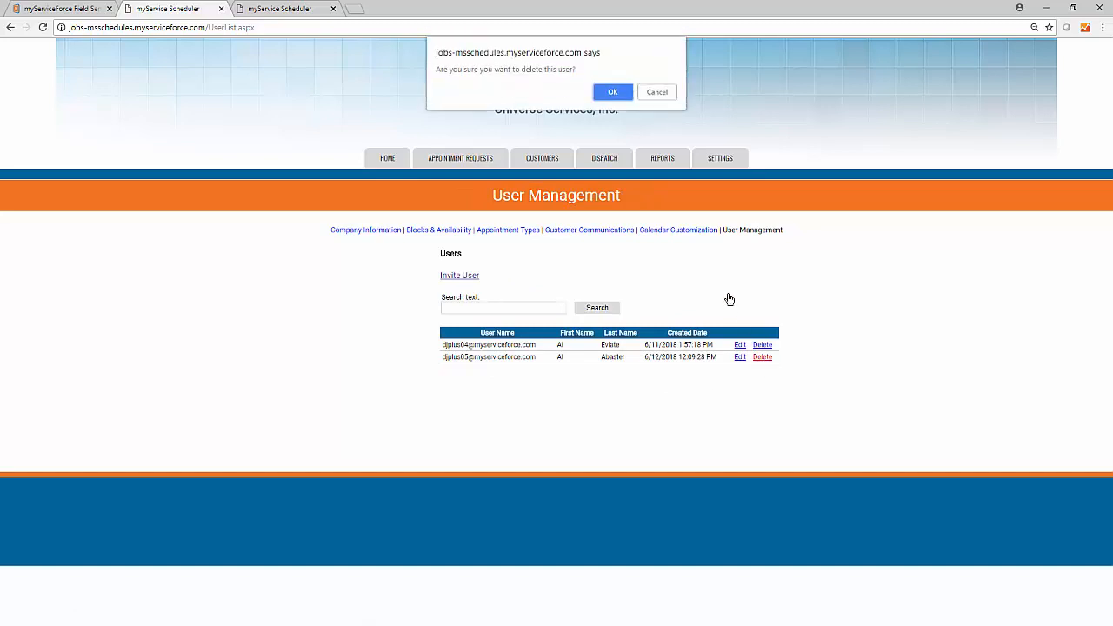
{"action": "left_click", "coordinate": [658, 94]}
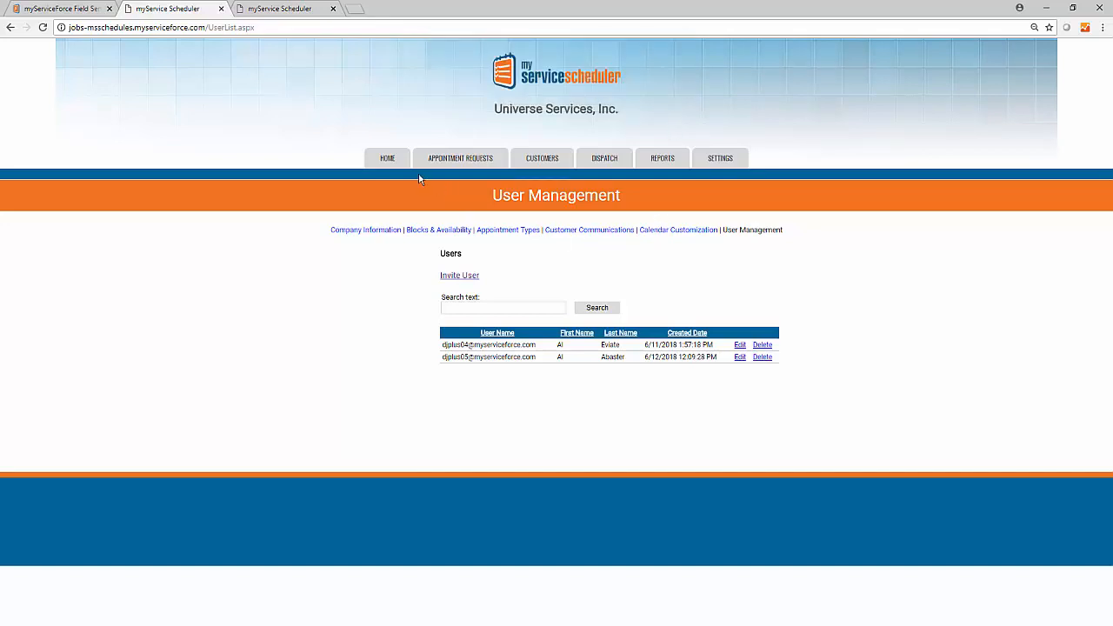
Step: Return to the scheduler's Home page and view the customer support link and live chat on the myServiceForce website
{"action": "left_click", "coordinate": [390, 157]}
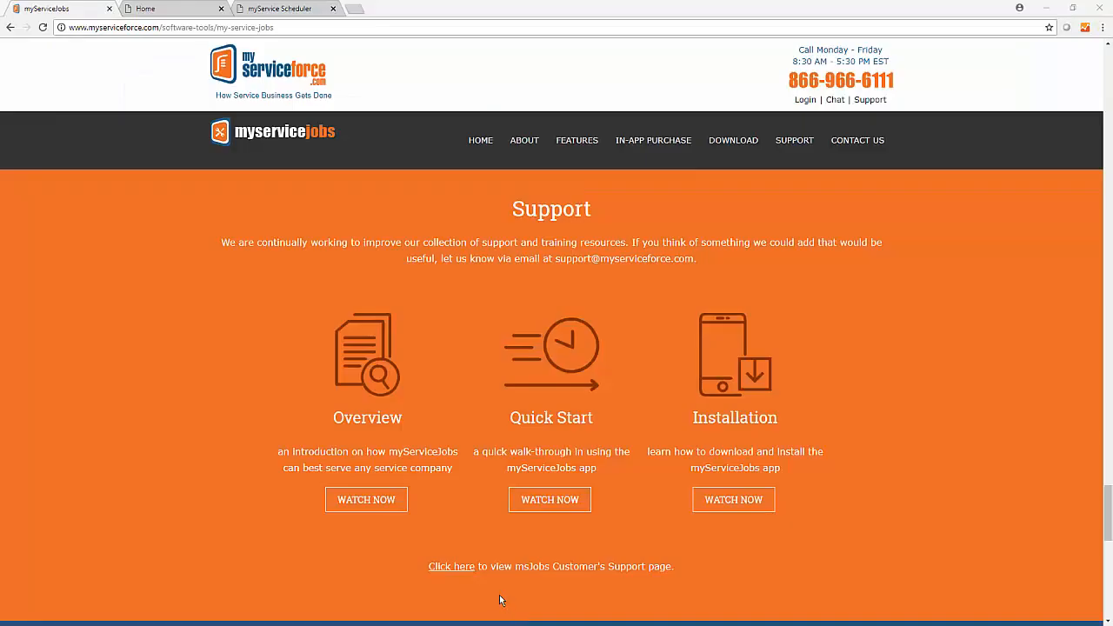
{"action": "left_click", "coordinate": [468, 569]}
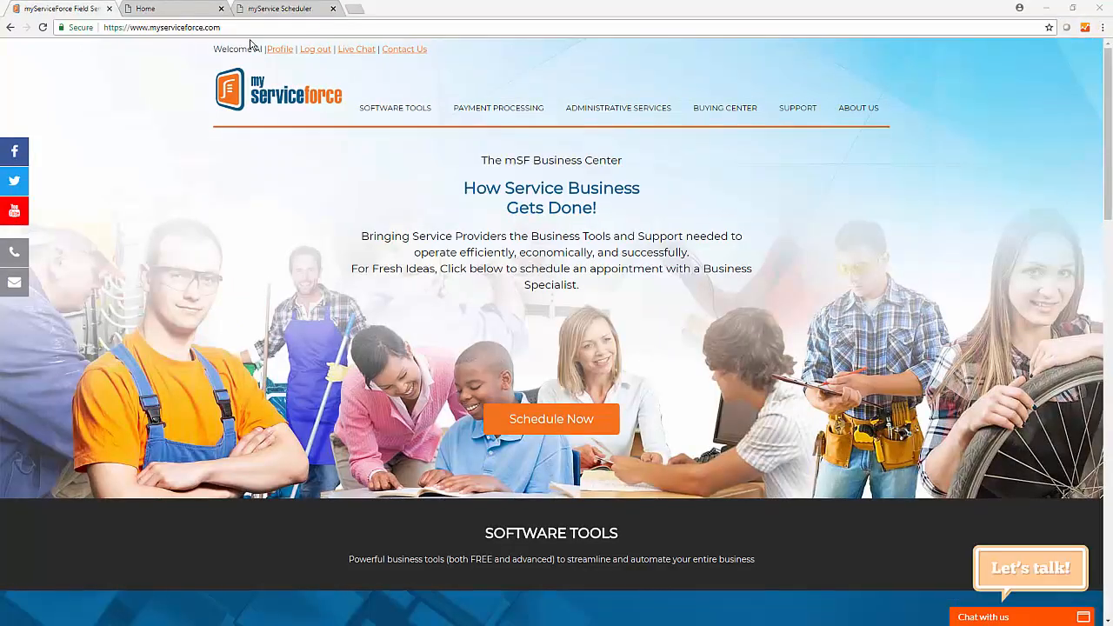
{"action": "left_click", "coordinate": [234, 26]}
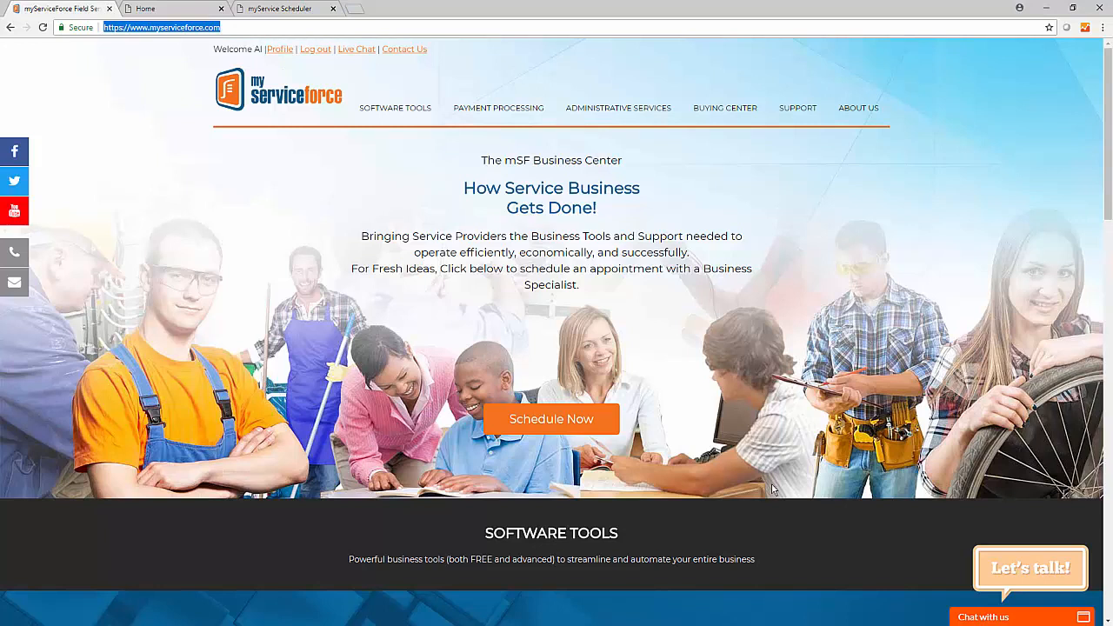
{"action": "left_click", "coordinate": [976, 617]}
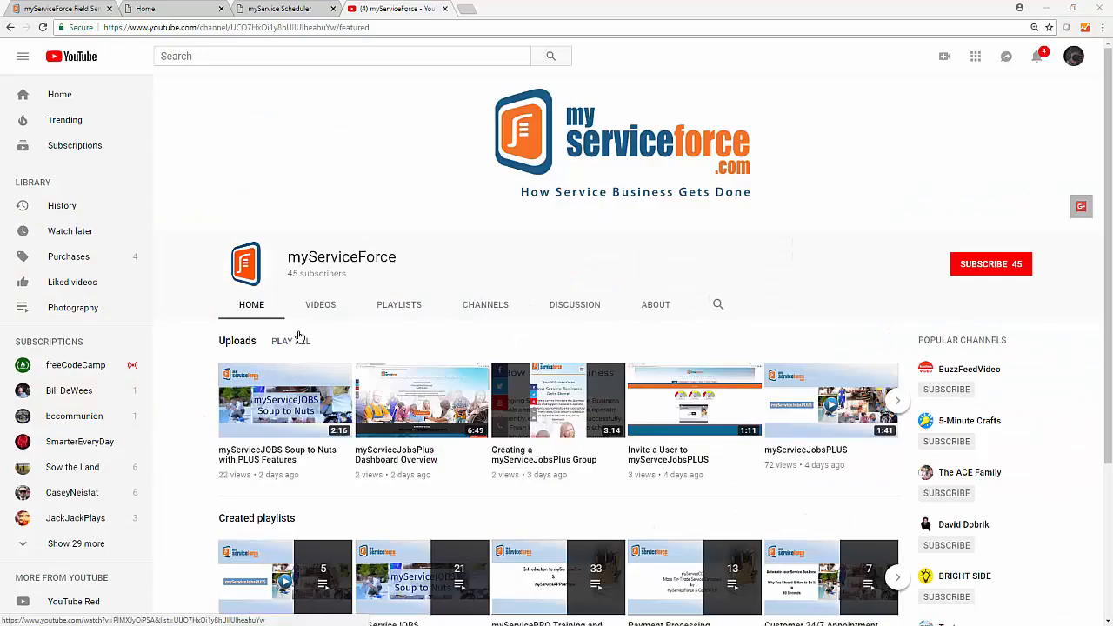
Step: Browse the videos and playlists of the myServiceForce YouTube channel and return to the channel's home page
{"action": "left_click", "coordinate": [319, 304]}
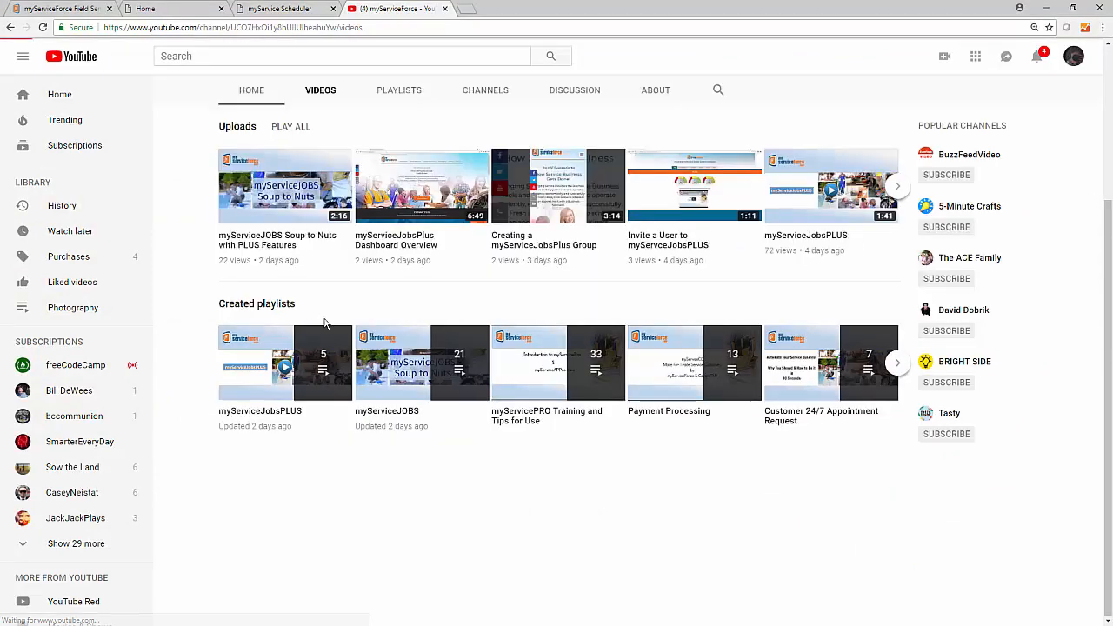
{"action": "left_click", "coordinate": [408, 96]}
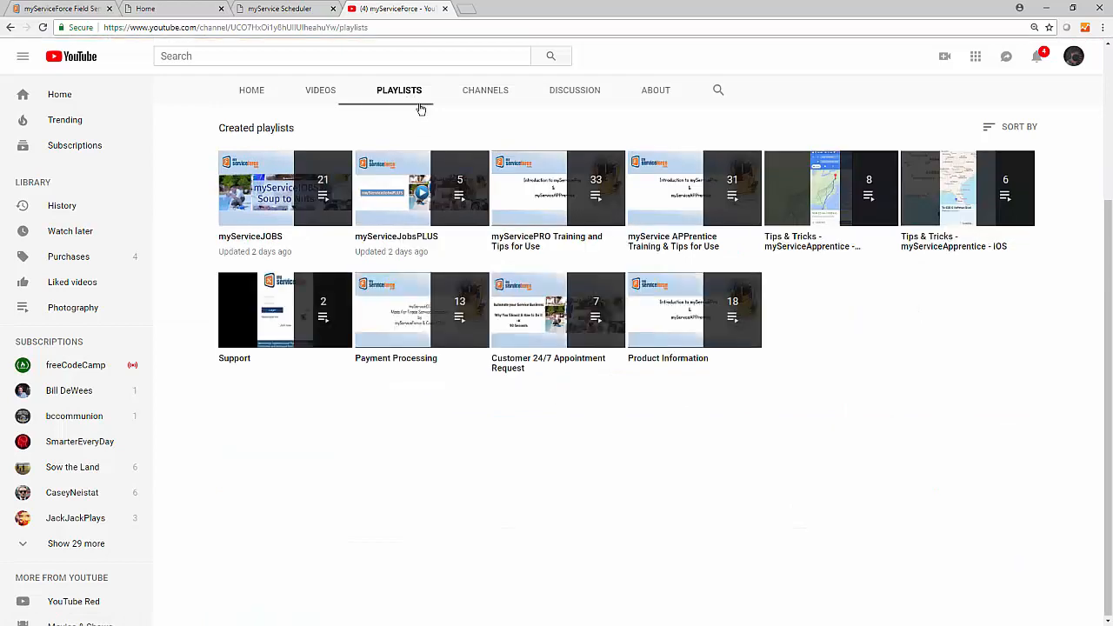
{"action": "left_click", "coordinate": [249, 92]}
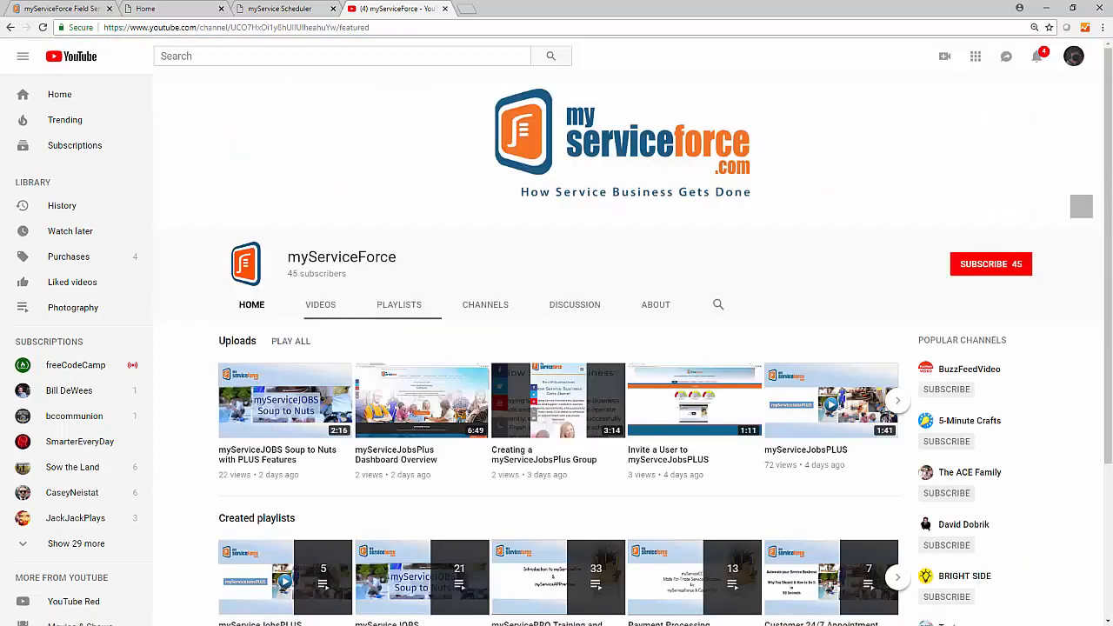